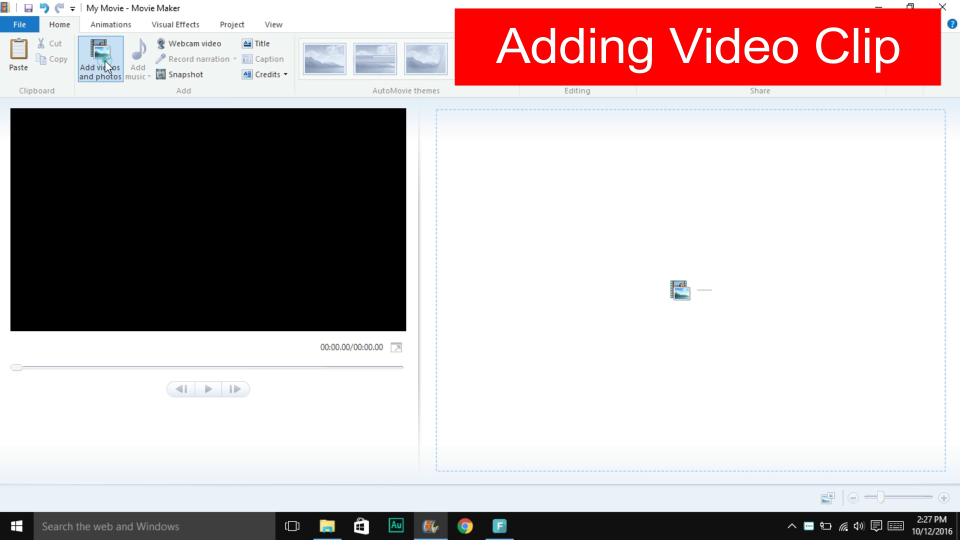
Step: Add the DSC_0021 video from the new folder to the project and play its opening seconds
left_click(105, 61)
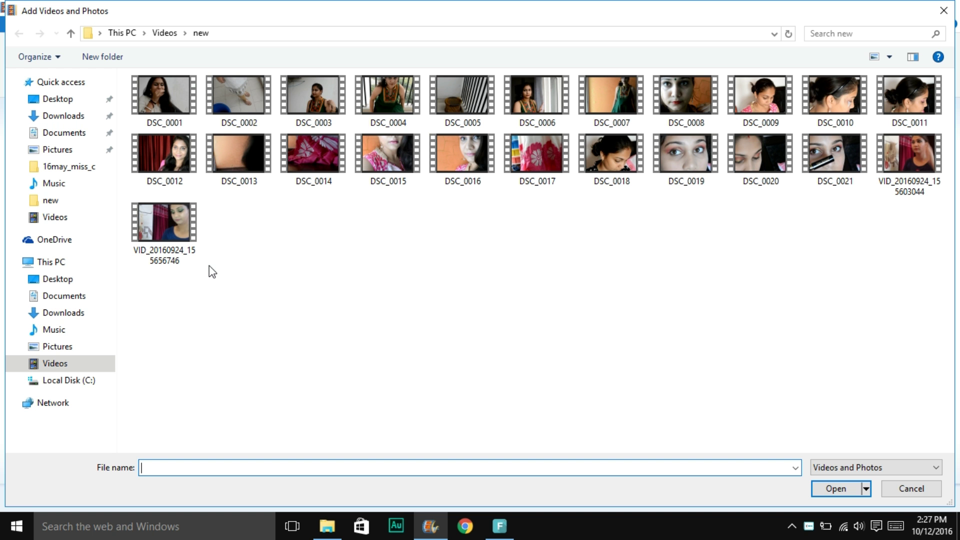
left_click(320, 245)
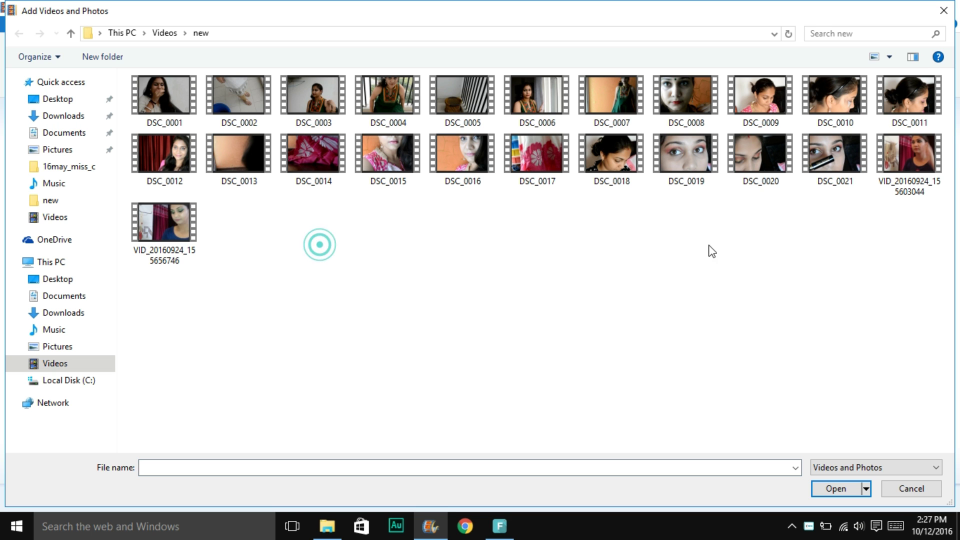
double_click(826, 154)
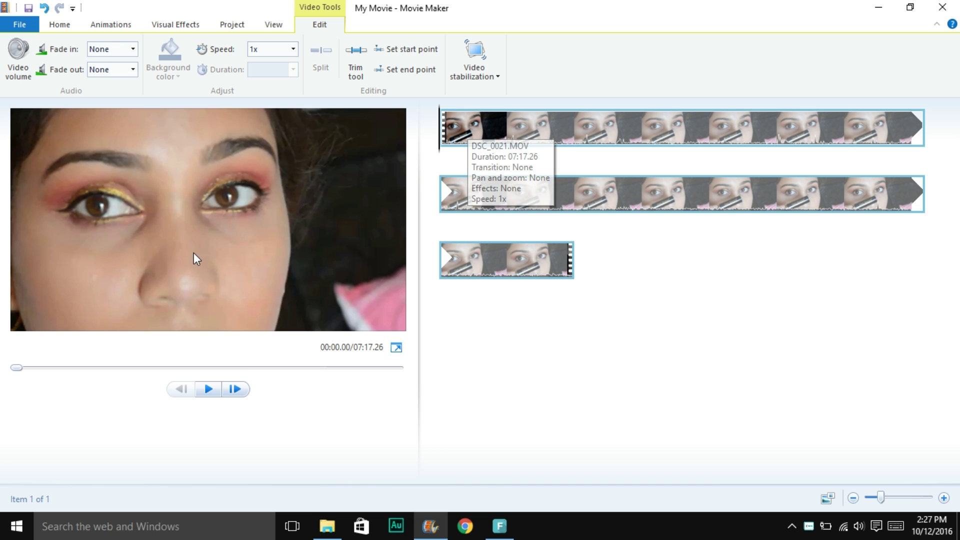
left_click(207, 391)
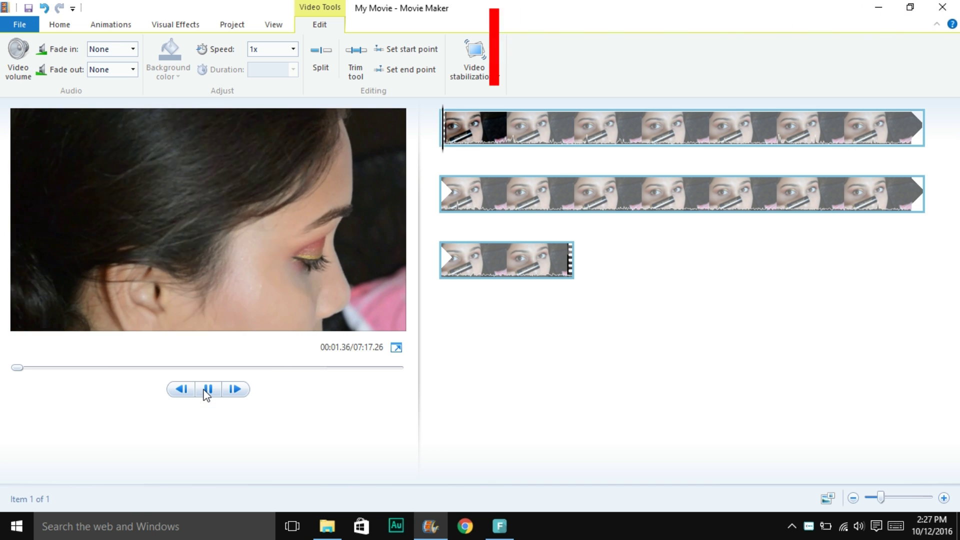
left_click(204, 391)
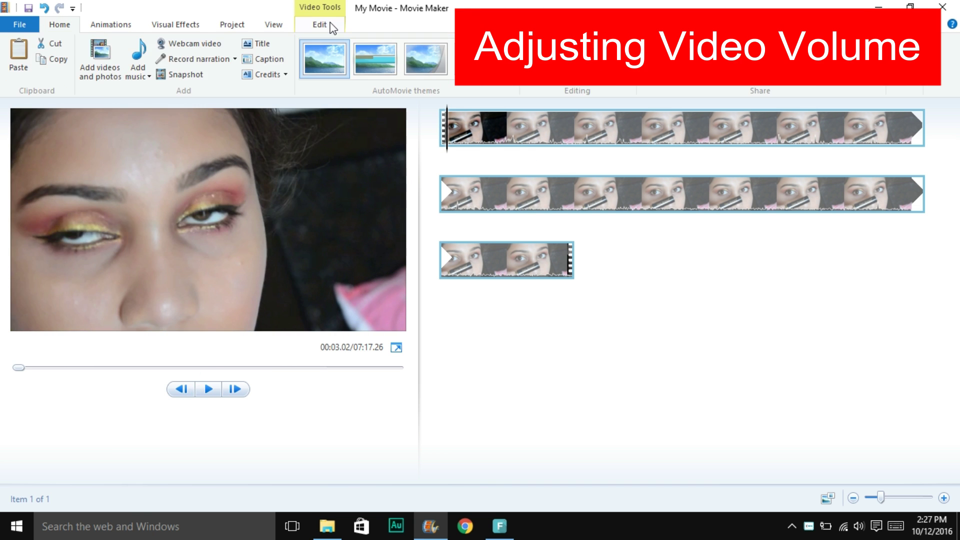
Step: Lower the clip's video volume to the minimum and play the clip back from the beginning
left_click(330, 26)
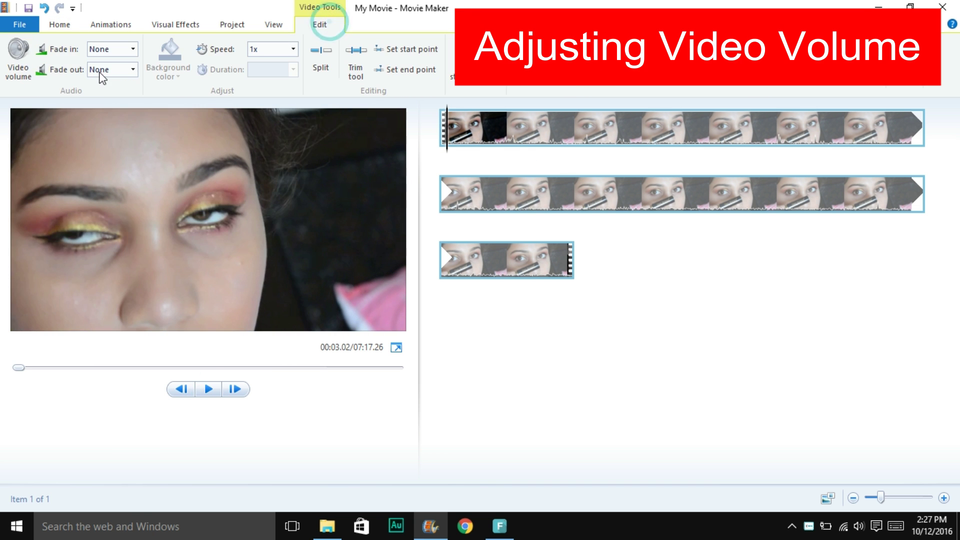
left_click(23, 76)
left_click_drag(43, 90, 21, 95)
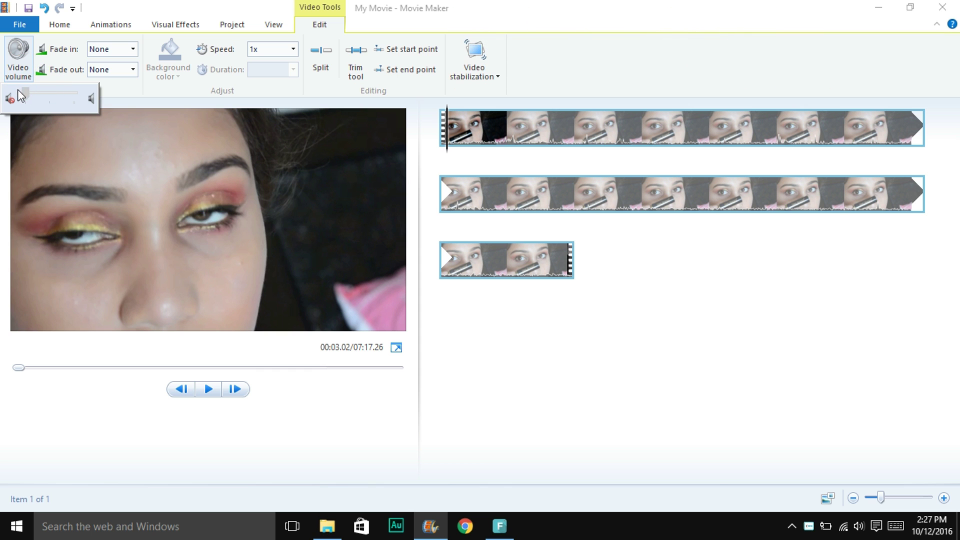
left_click(484, 129)
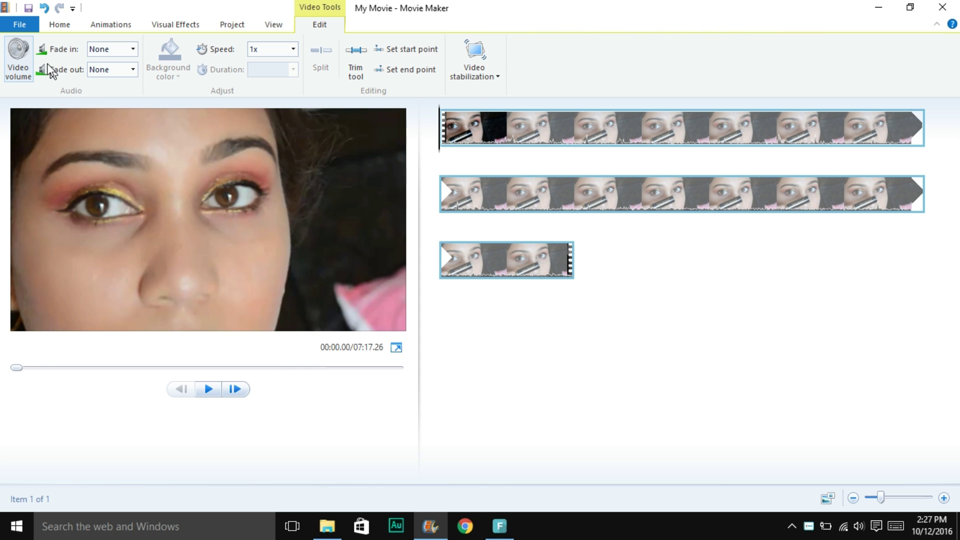
left_click(209, 391)
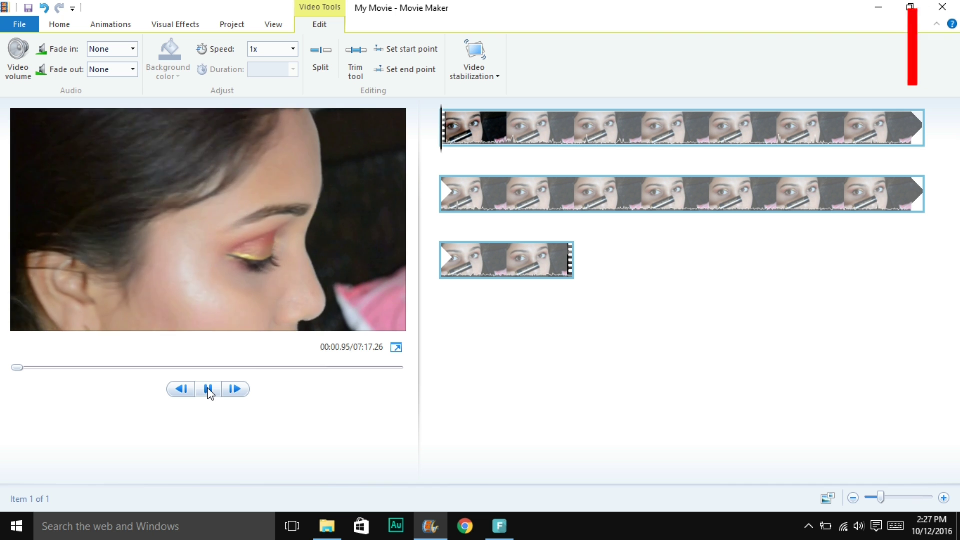
Step: Cut off the clip's opening by setting its start point at about 4.85 seconds
left_click(449, 135)
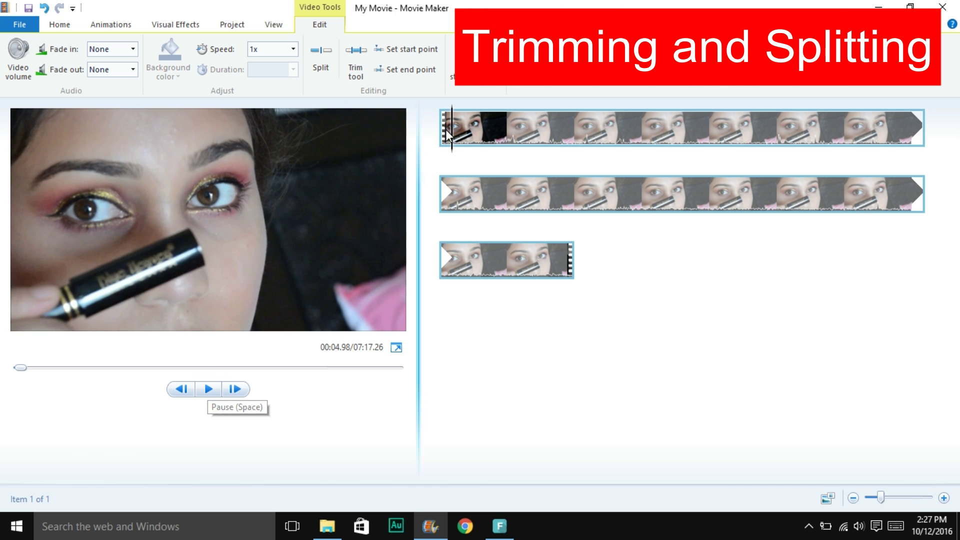
left_click_drag(451, 142, 454, 142)
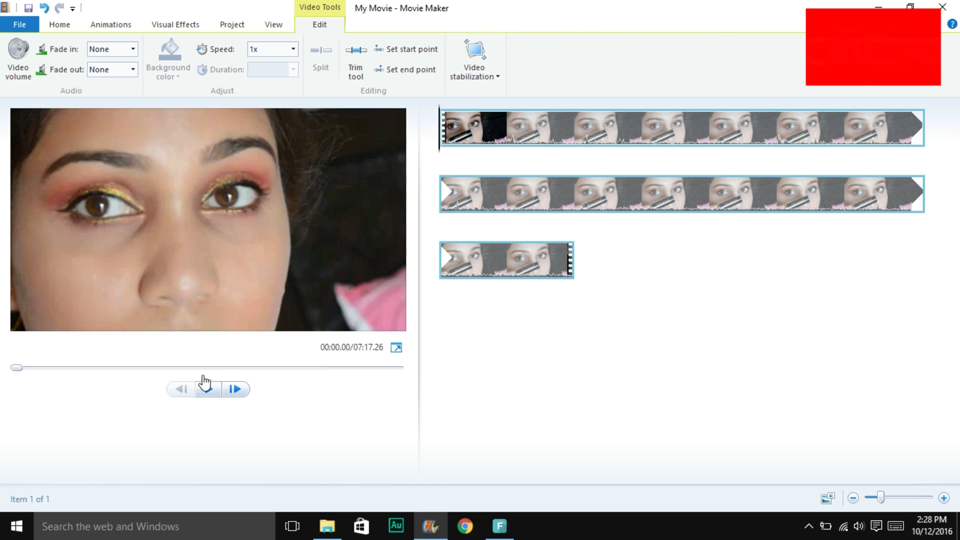
left_click(204, 389)
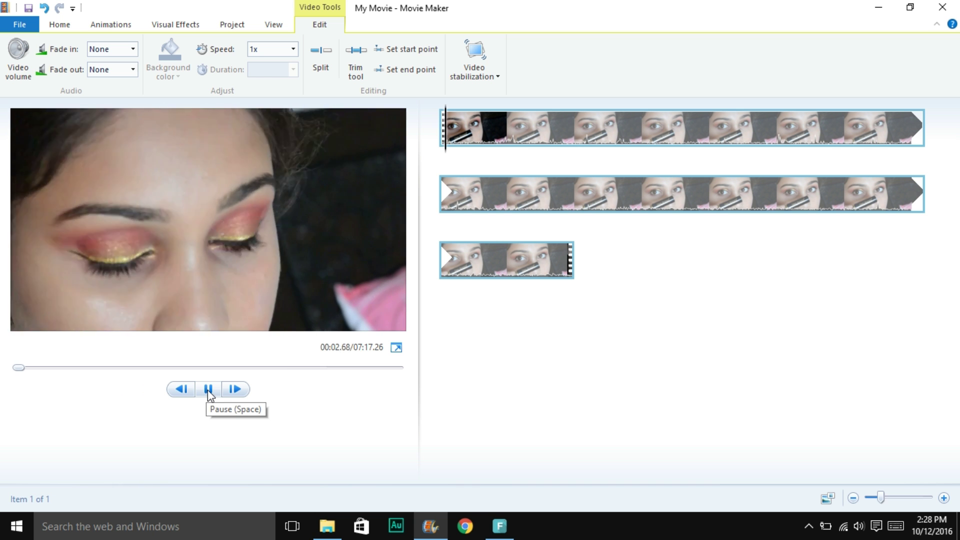
left_click(208, 390)
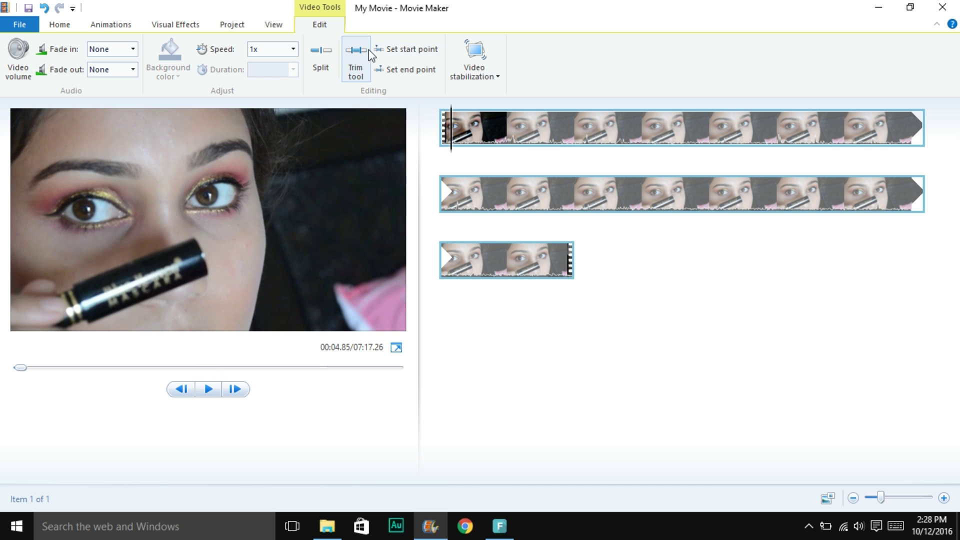
left_click(406, 50)
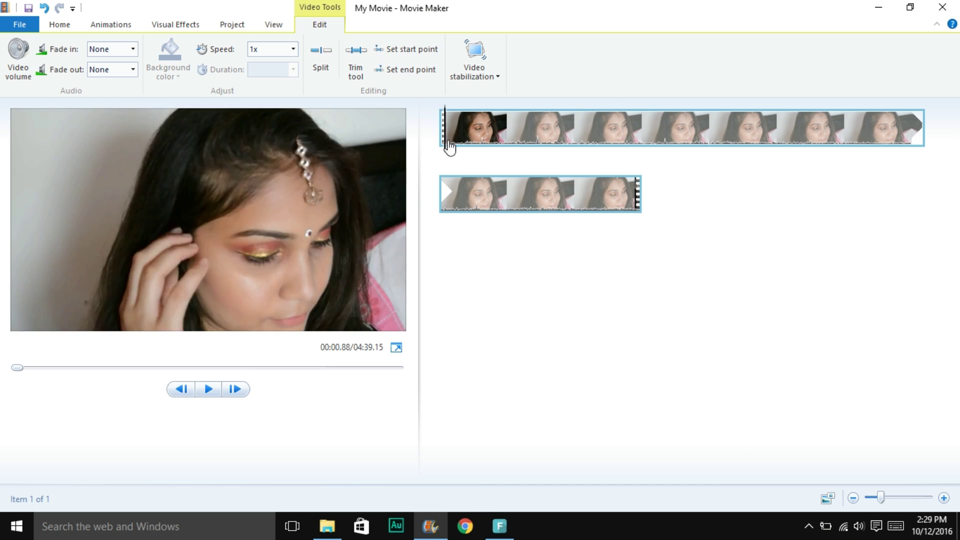
left_click(208, 389)
Step: Play on, step back a few frames and set the clip's start point at about 4.5 seconds
left_click(209, 393)
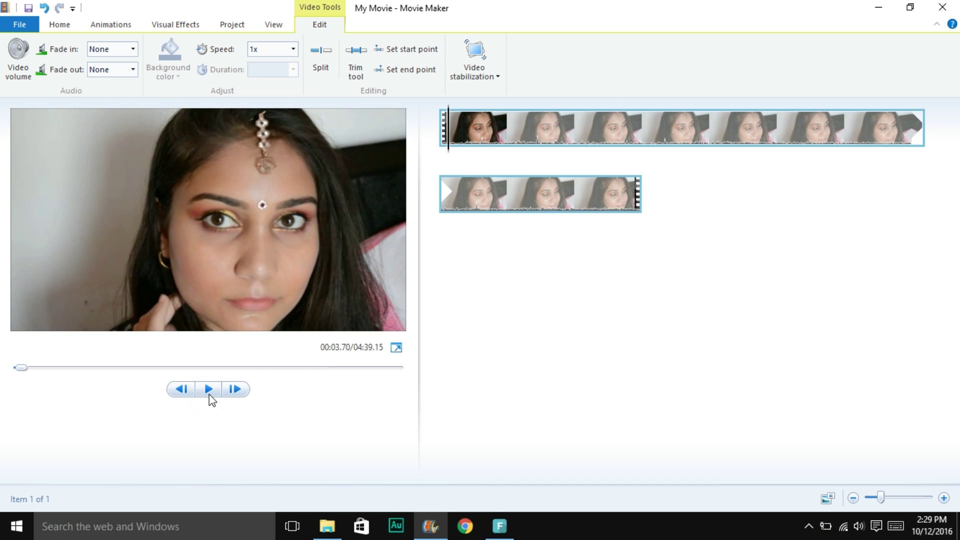
left_click(209, 394)
left_click(208, 392)
left_click(183, 392)
left_click(183, 392)
left_click(183, 393)
left_click(184, 393)
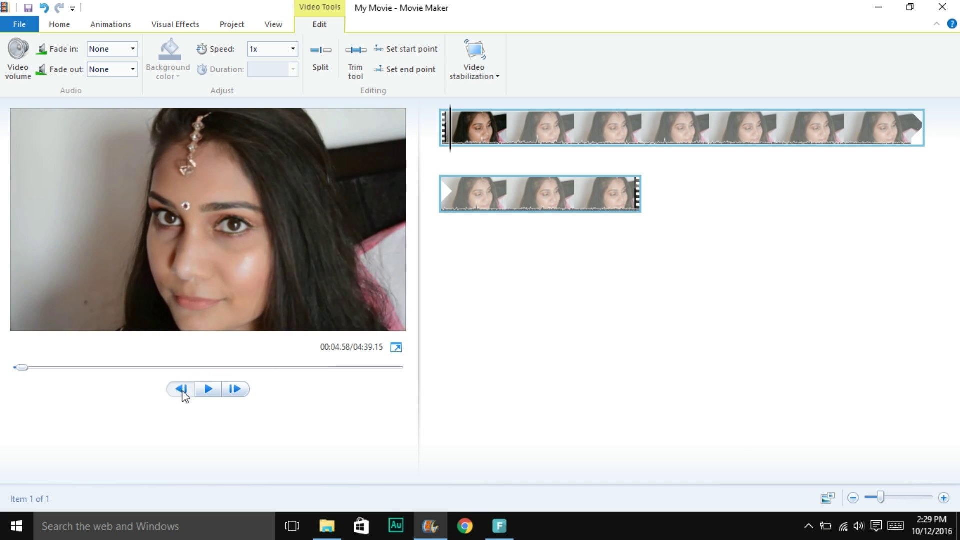
left_click(184, 393)
left_click(406, 49)
Step: Play the trimmed clip up to about 3.3 seconds and split it there
left_click(208, 389)
left_click(216, 395)
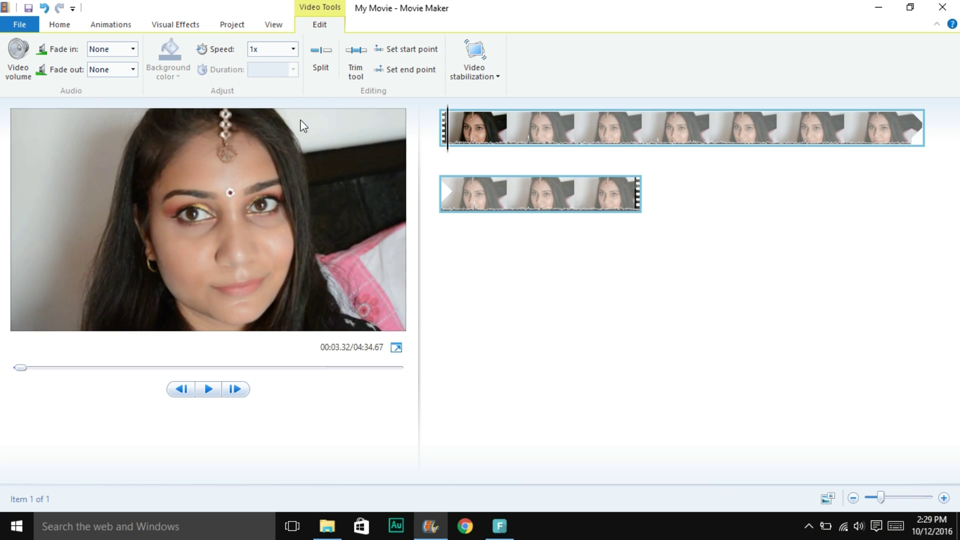
left_click(321, 55)
Step: Trim the start of the second clip and split that clip at about 5.9 seconds of the movie
left_click(208, 391)
left_click(212, 393)
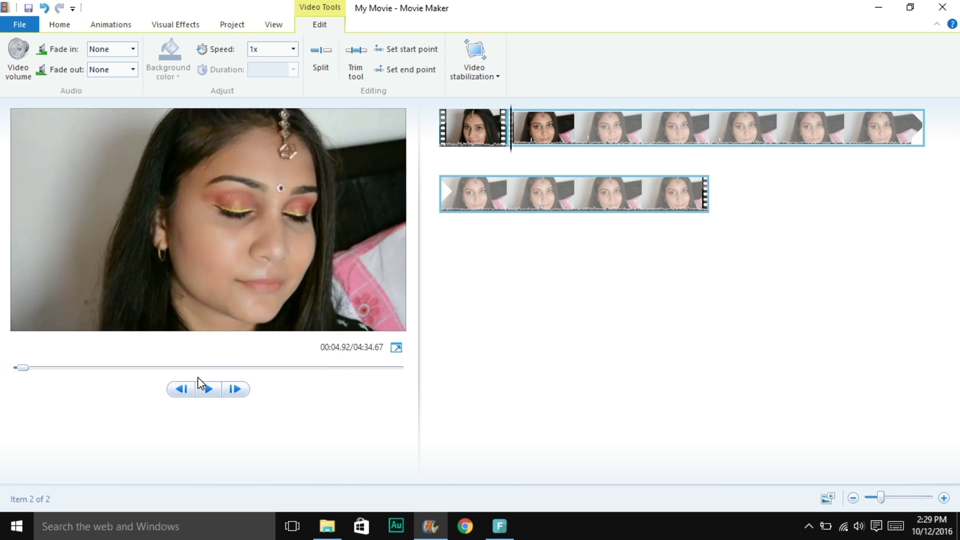
left_click(208, 392)
left_click(208, 392)
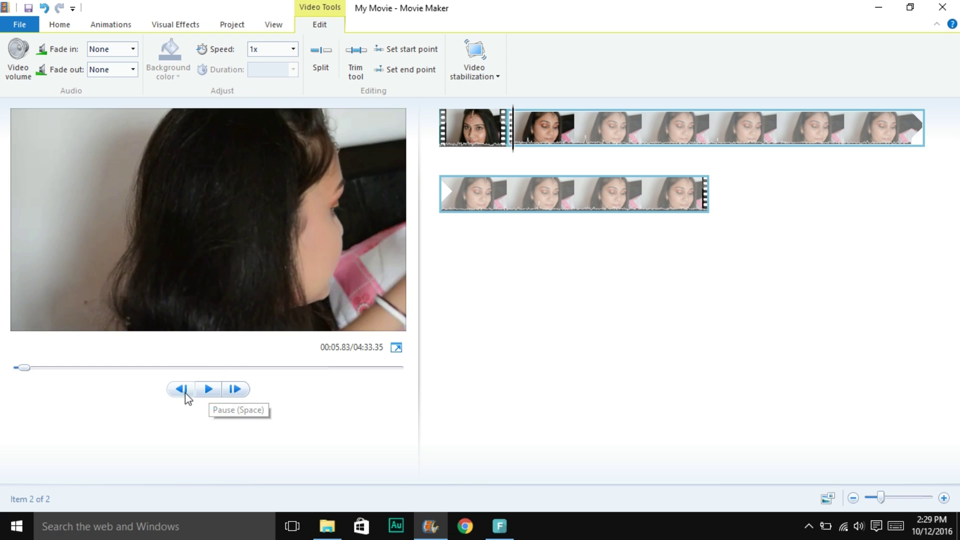
left_click(185, 393)
left_click(186, 393)
left_click(185, 394)
left_click(184, 394)
left_click(184, 394)
left_click(184, 394)
left_click(331, 69)
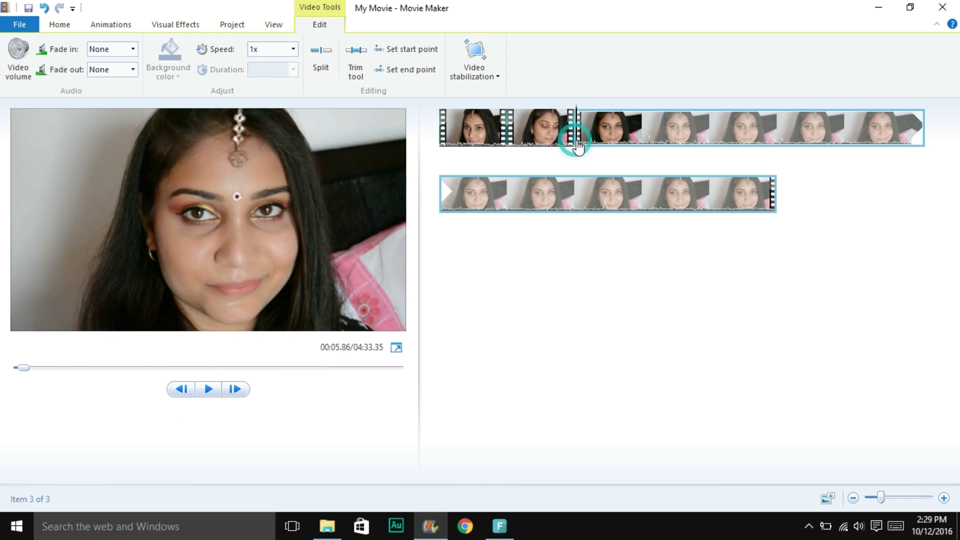
Step: Set the third clip's start point at 34.65 seconds of the movie, and split the trimmed clip at about 12.2 seconds
left_click_drag(575, 145, 649, 145)
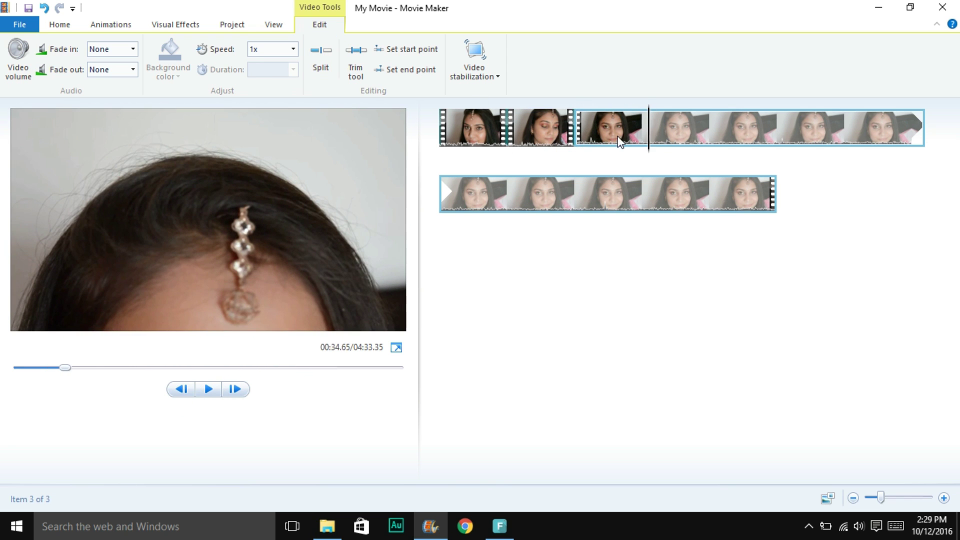
left_click(396, 50)
left_click(208, 390)
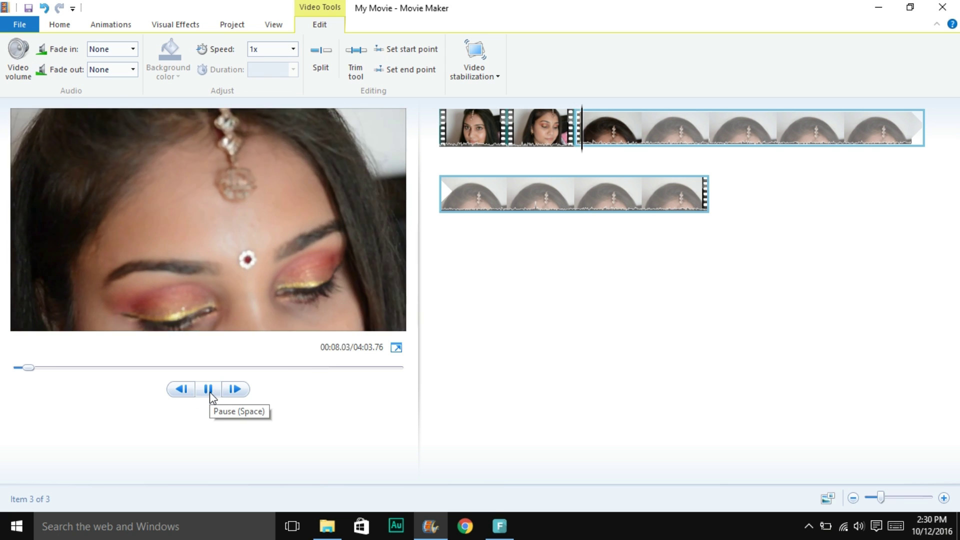
left_click(179, 392)
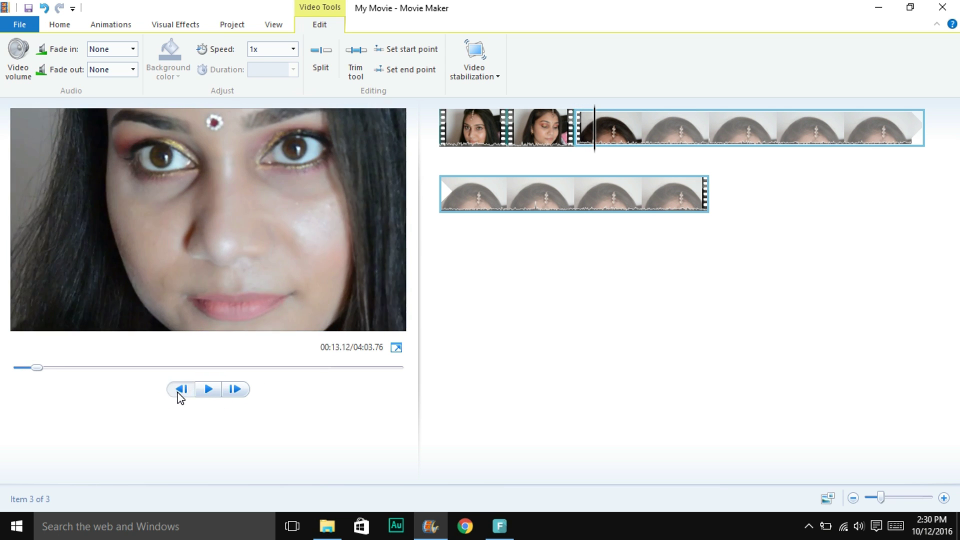
left_click(593, 144)
left_click(205, 392)
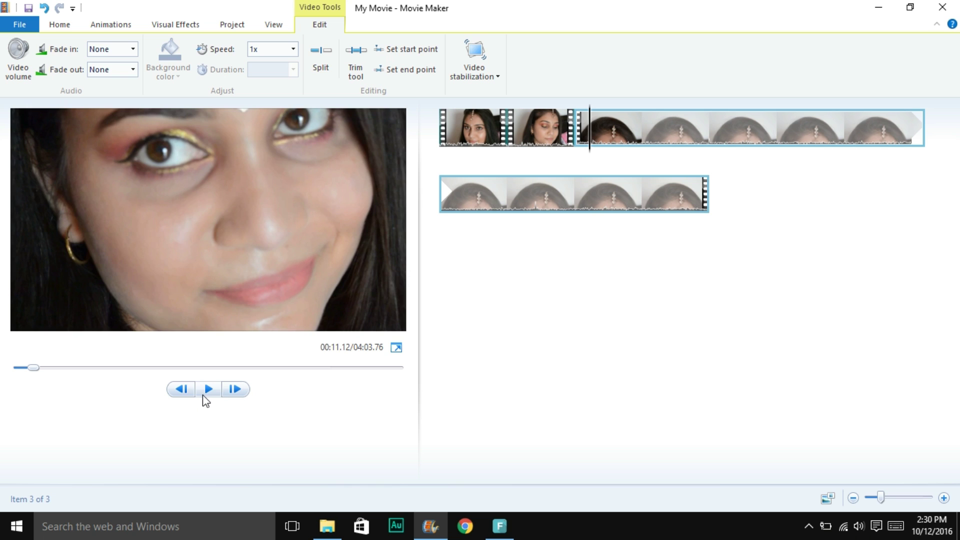
left_click(319, 64)
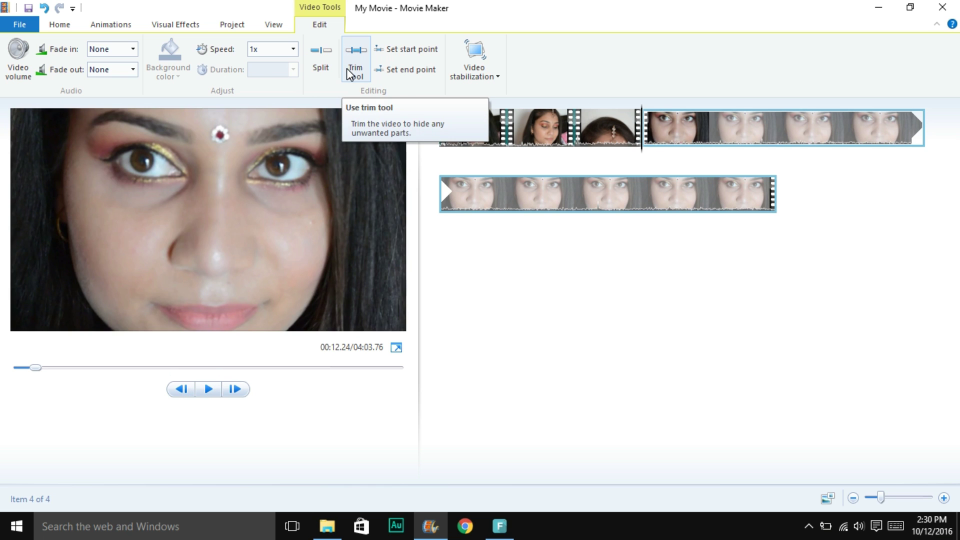
Step: Slow the third clip down to 0.5x speed and play it back
left_click(608, 128)
left_click(209, 389)
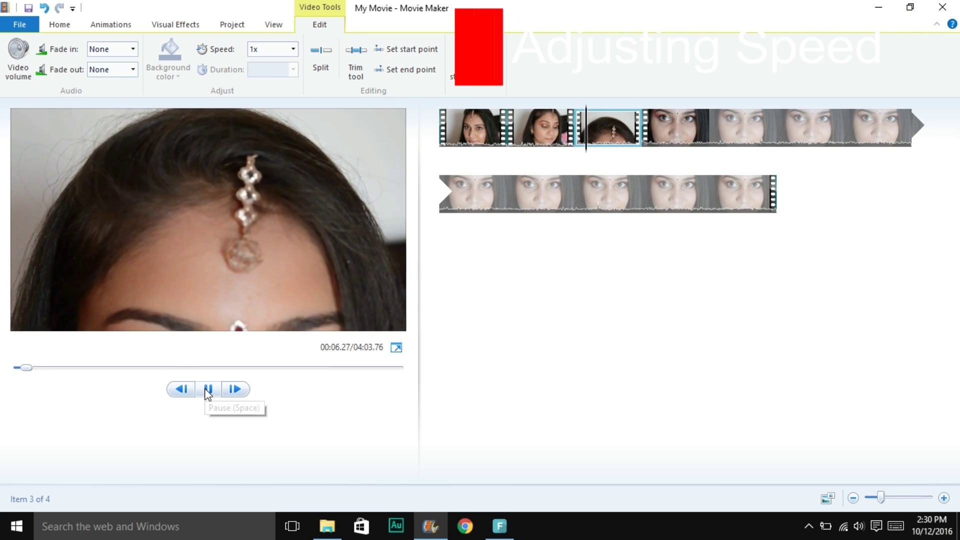
left_click(286, 49)
left_click(275, 88)
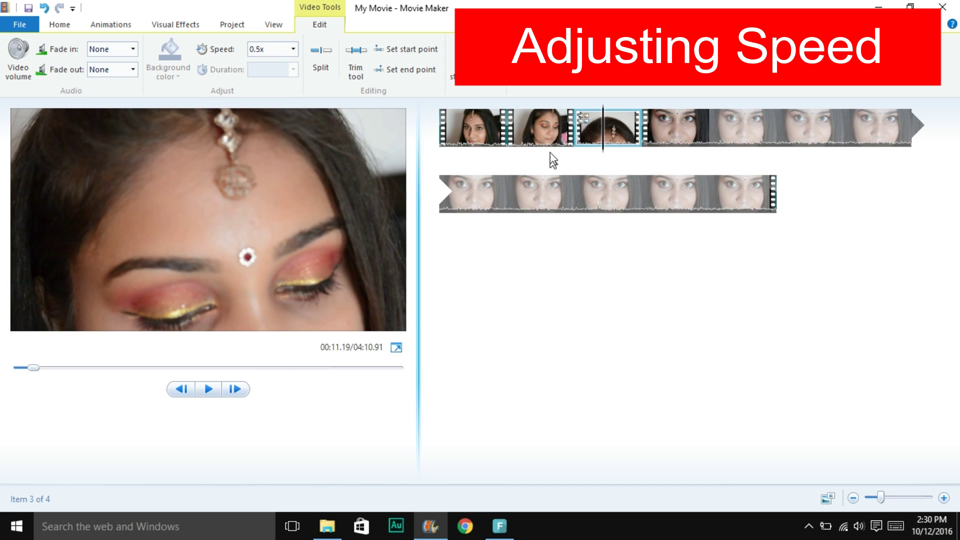
left_click(209, 389)
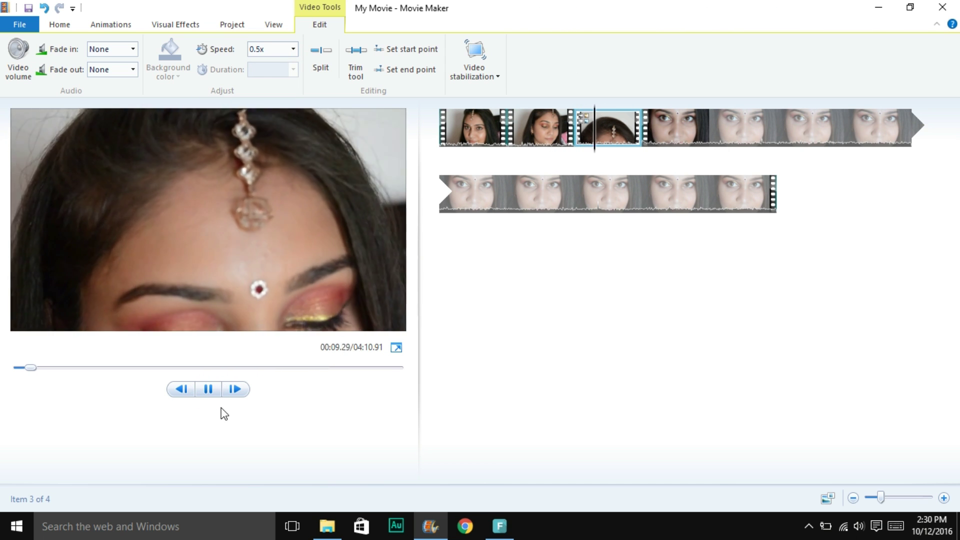
left_click(208, 390)
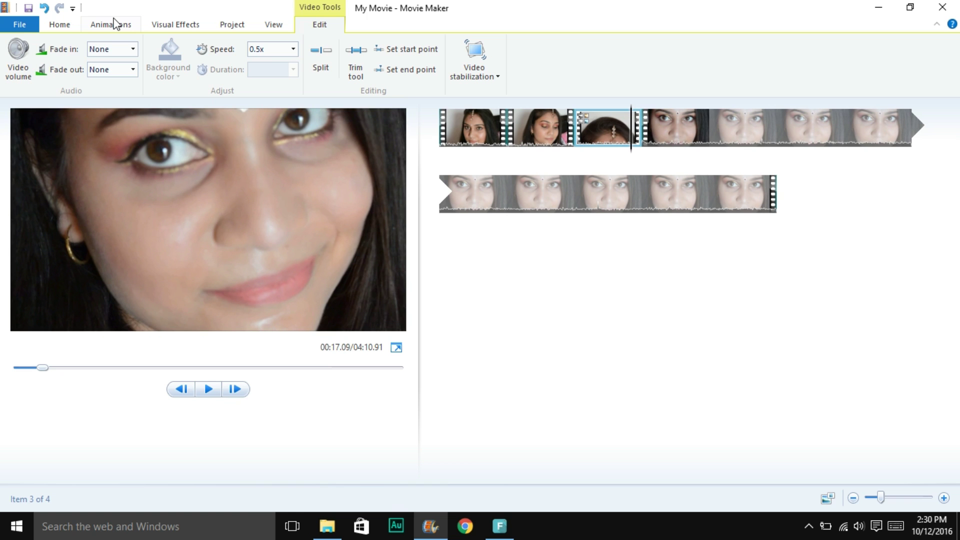
Step: Try automatic pan and zoom on the third and first clips and preview the effect
left_click(111, 24)
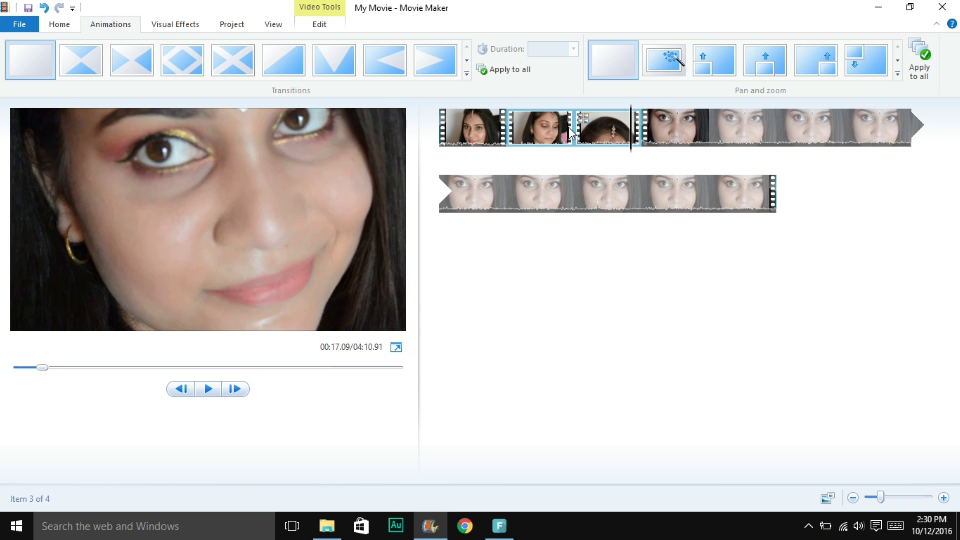
left_click(668, 71)
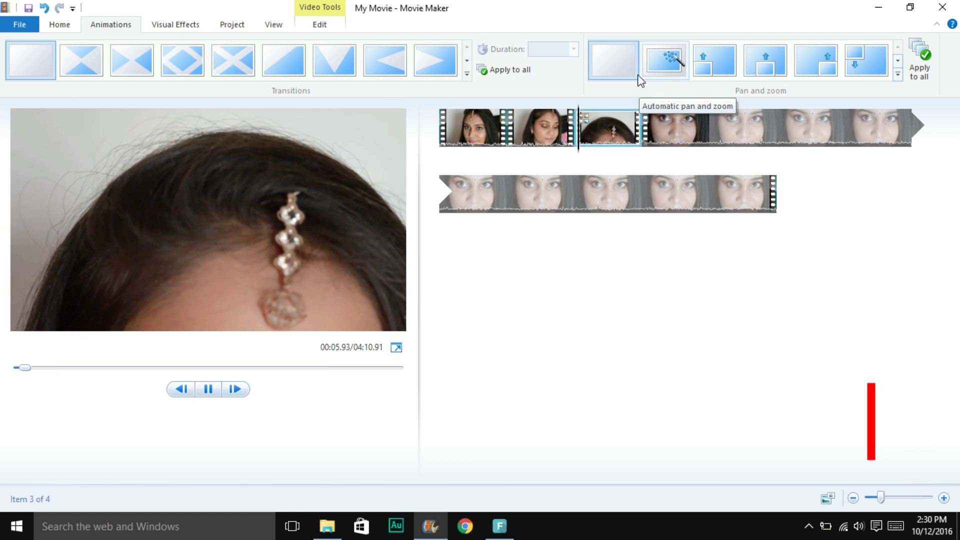
left_click(475, 126)
left_click(531, 68)
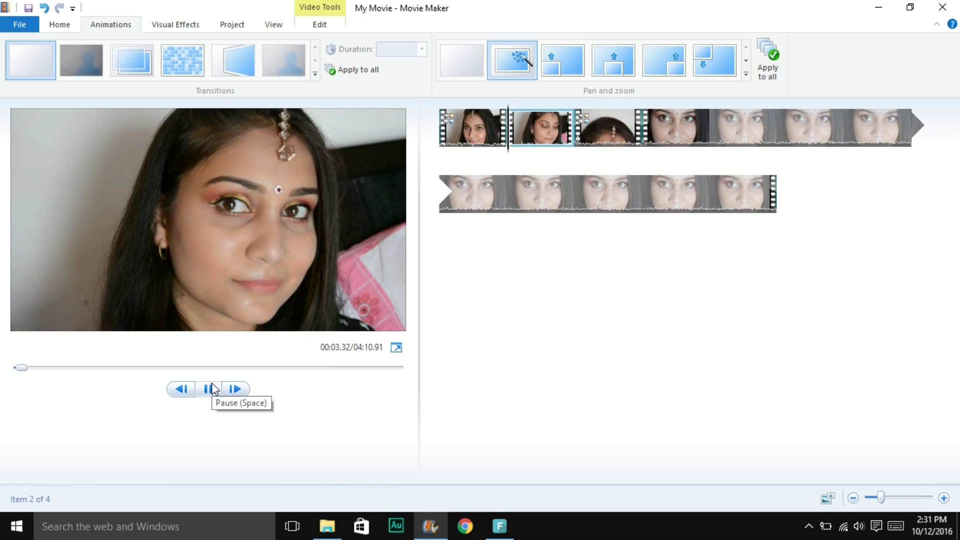
left_click(212, 387)
Step: Slow the first clip down to 0.5x speed and play it back from the beginning
left_click(469, 130)
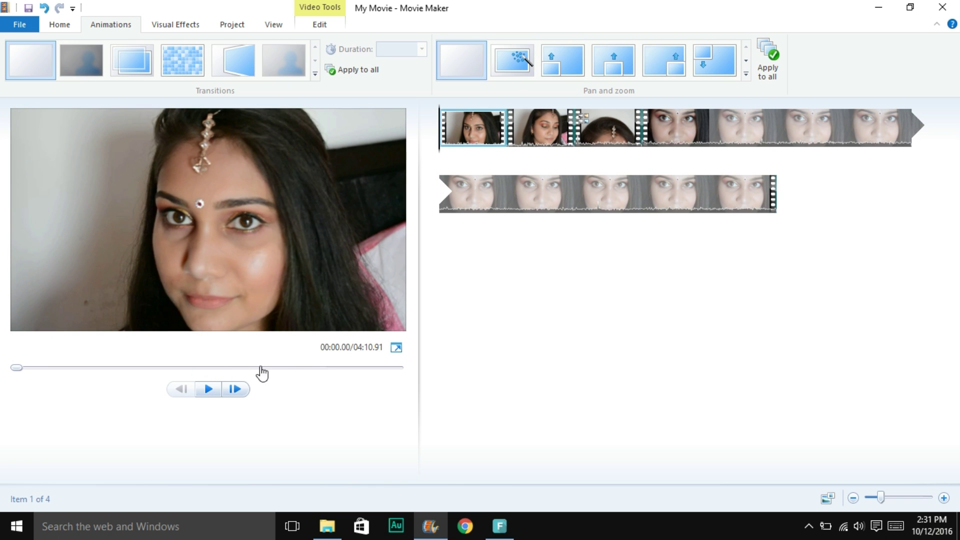
left_click(214, 391)
left_click(214, 391)
left_click(321, 25)
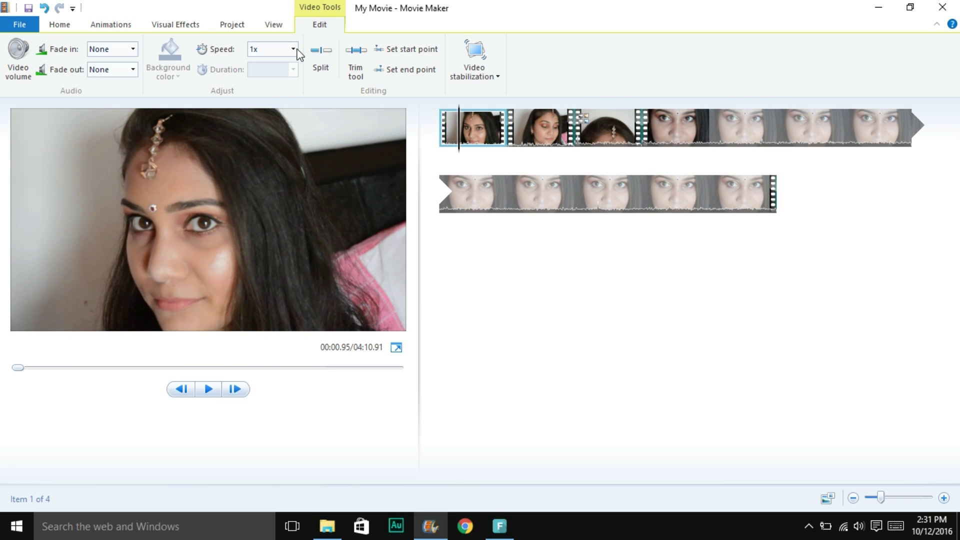
left_click(294, 49)
left_click(272, 89)
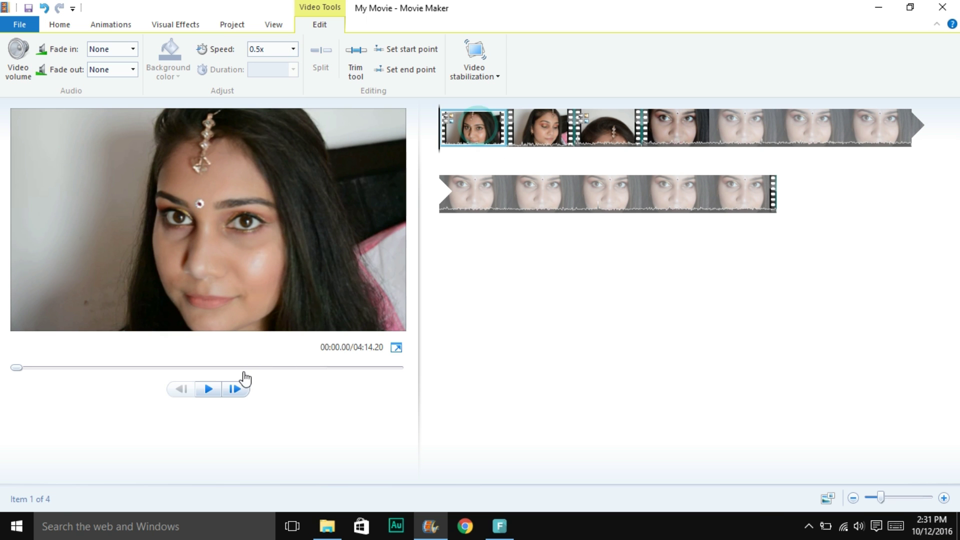
left_click(212, 391)
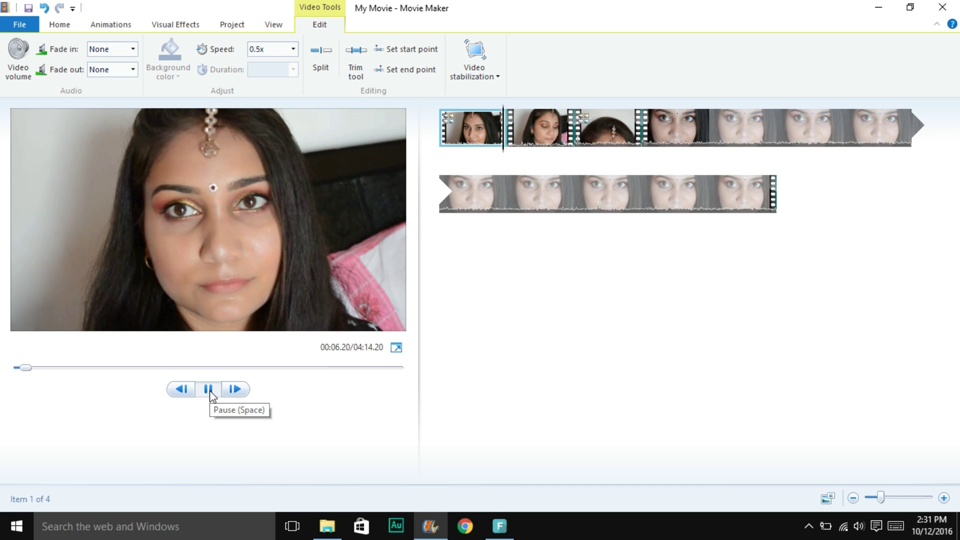
Step: Try the upward pan along the left, apply the upward pan along the center to the first clip, and play it back
left_click(210, 391)
left_click(127, 29)
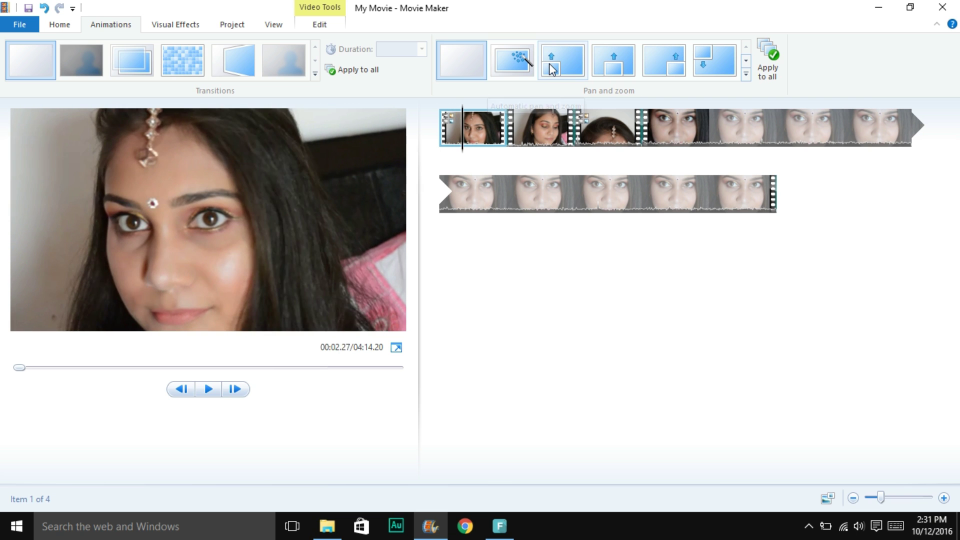
left_click(553, 69)
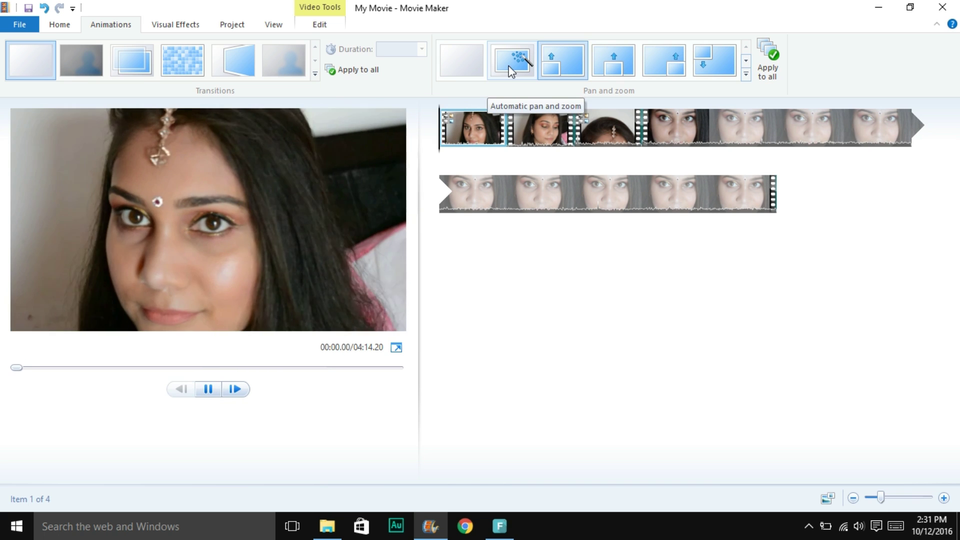
left_click(612, 59)
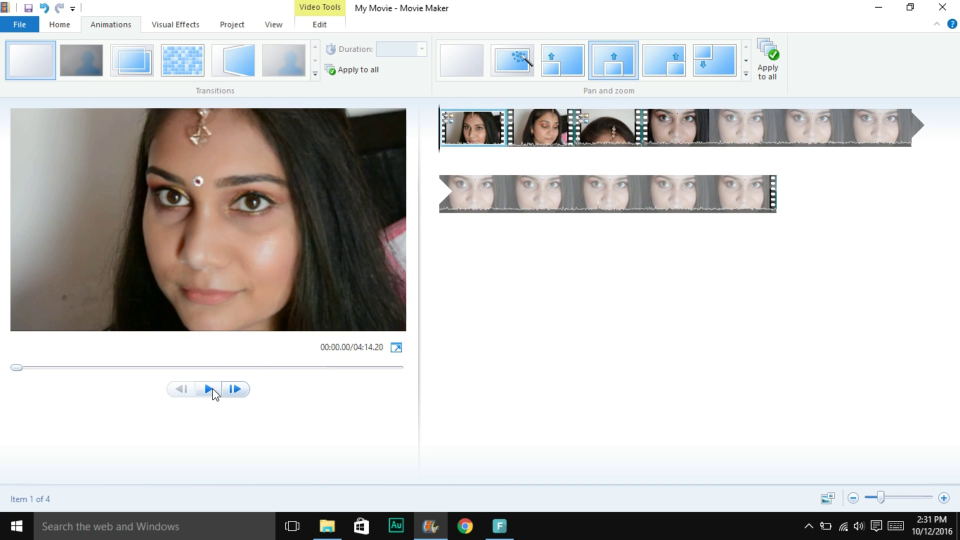
left_click(210, 389)
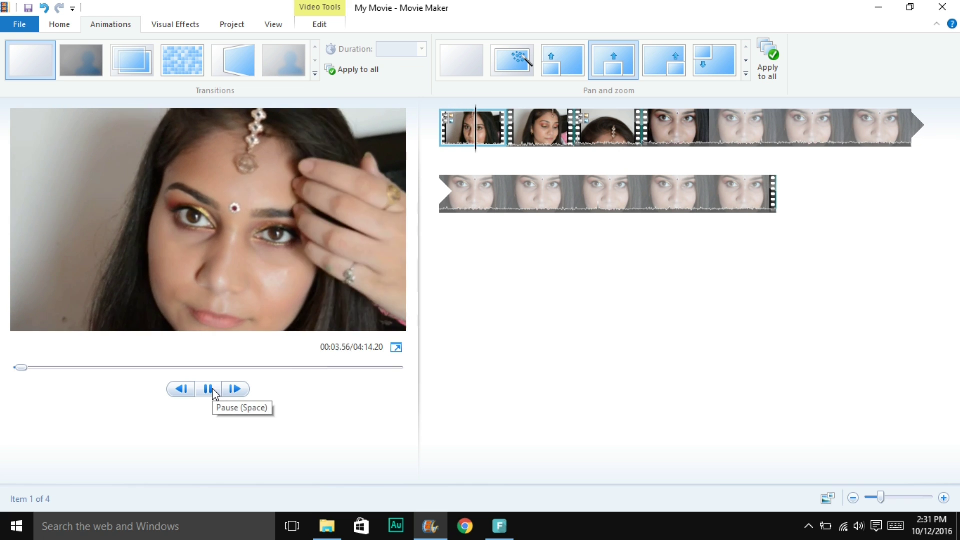
left_click(210, 390)
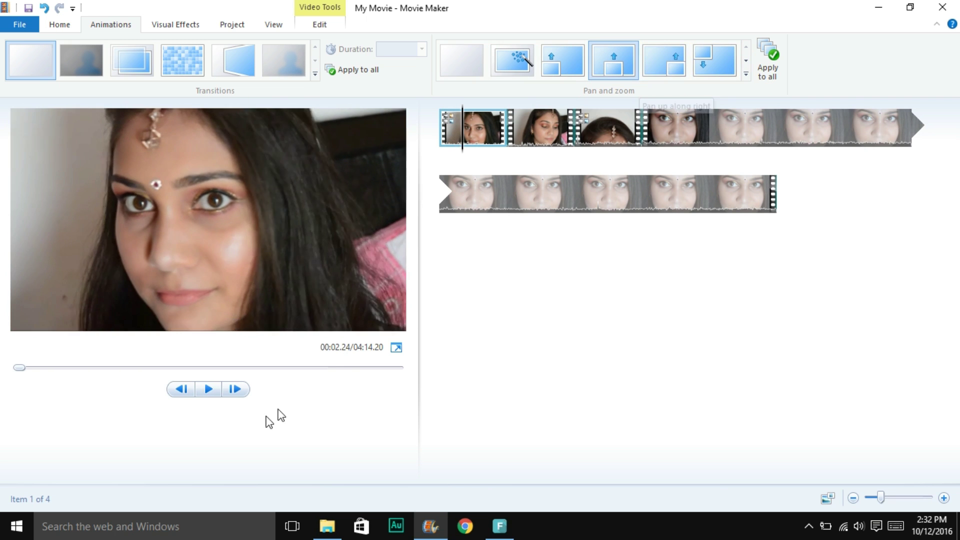
left_click(211, 394)
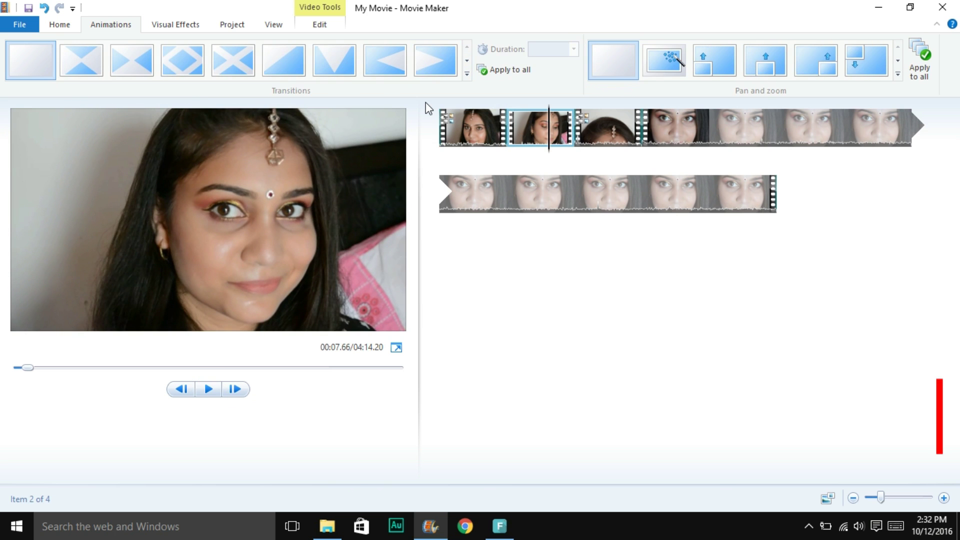
Step: Give the first clip the blur-through-black opening transition with a duration of 1.50 and play it back
left_click(485, 127)
left_click(209, 390)
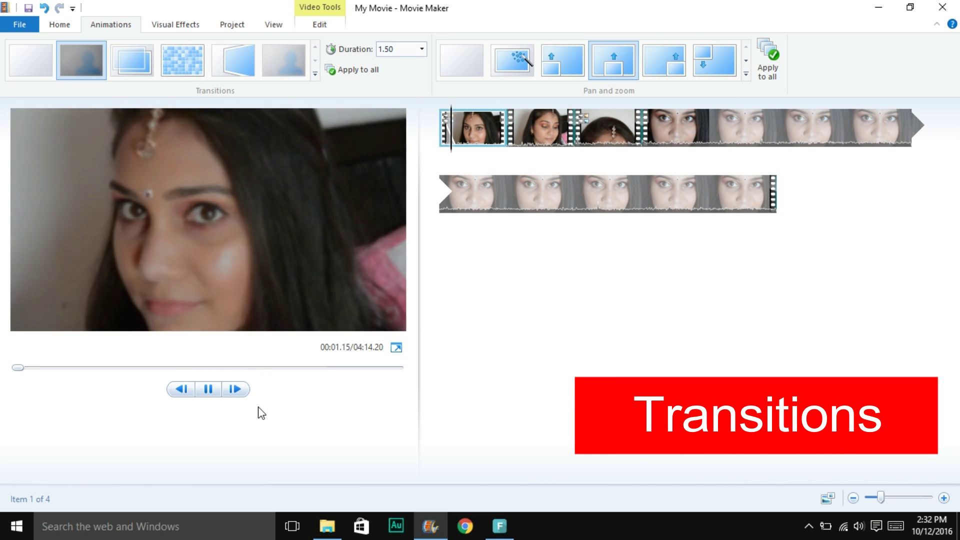
left_click(209, 389)
Step: Slow the second clip down to 0.5x speed and add a crossfade transition with a duration of 1.50 at its start
left_click(320, 24)
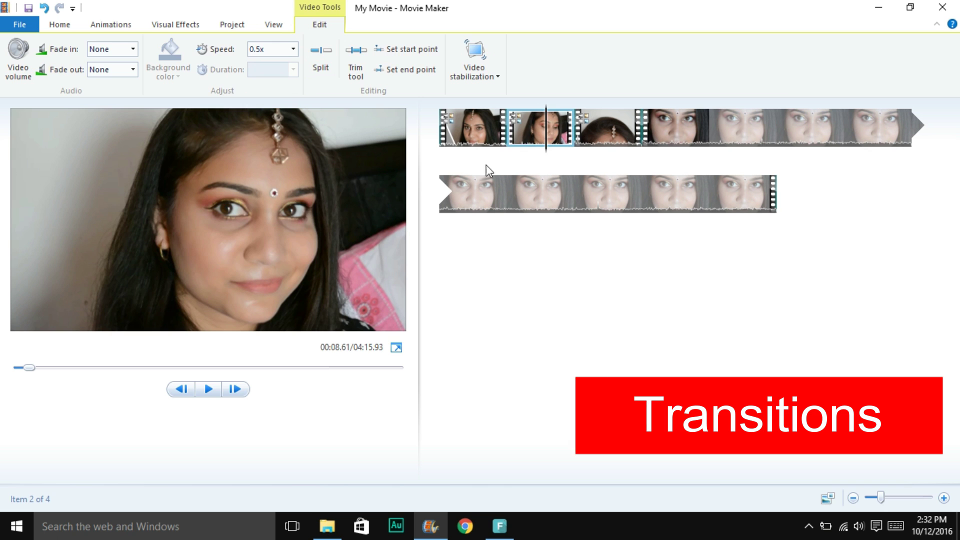
left_click(92, 24)
left_click(467, 61)
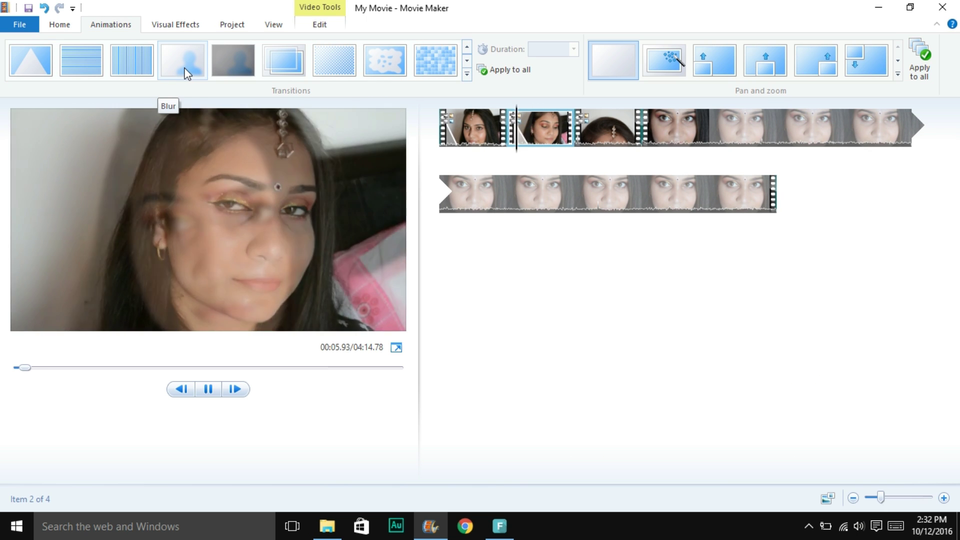
left_click(274, 59)
left_click(500, 150)
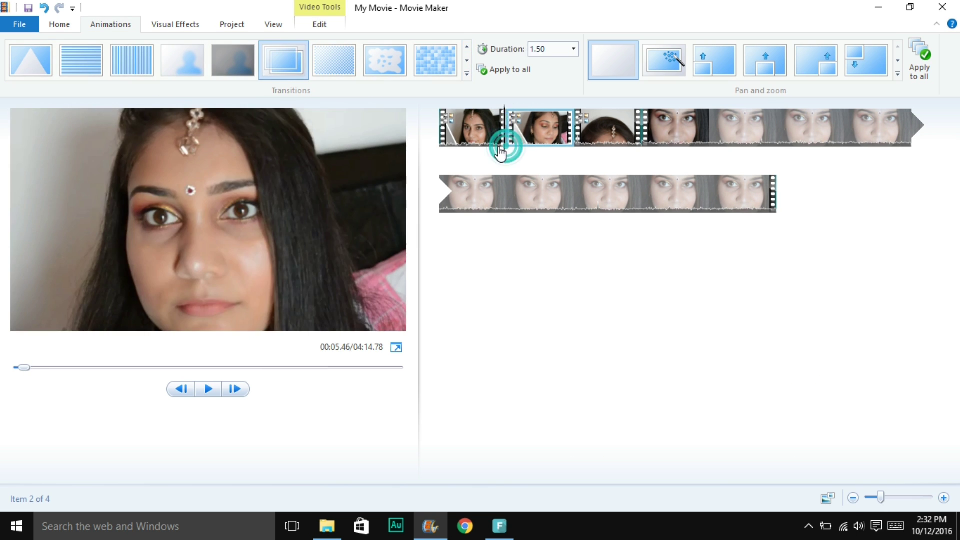
Step: Browse the available visual effects and preview them on the second clip
left_click(172, 25)
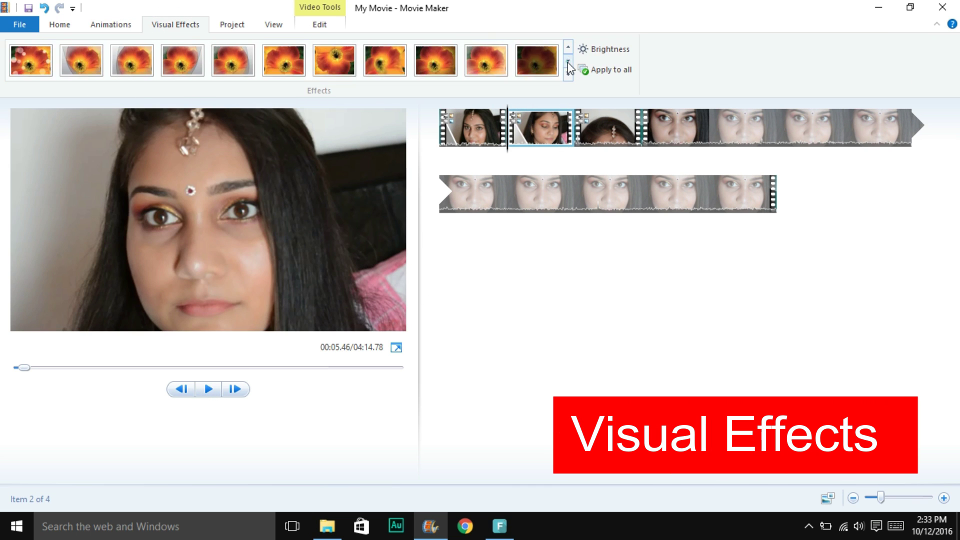
left_click(569, 65)
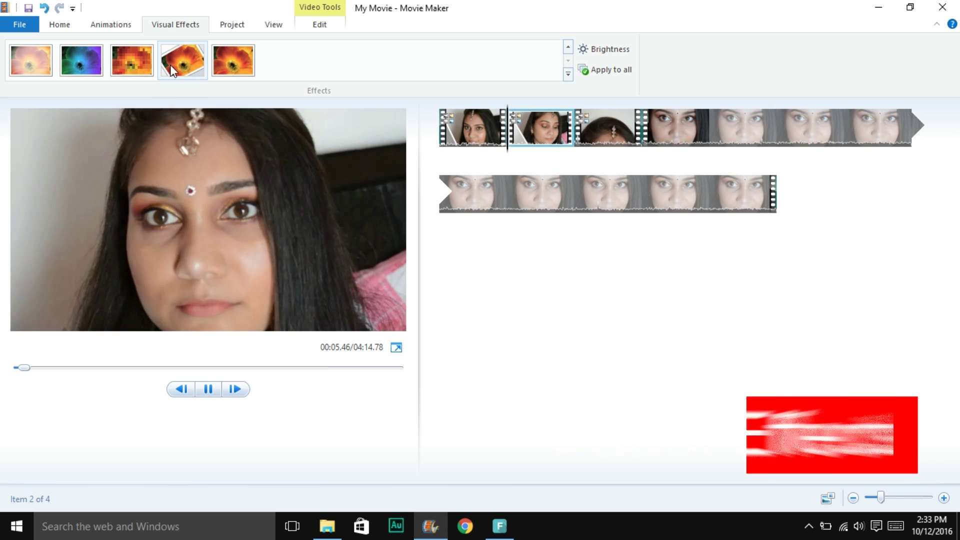
left_click(209, 389)
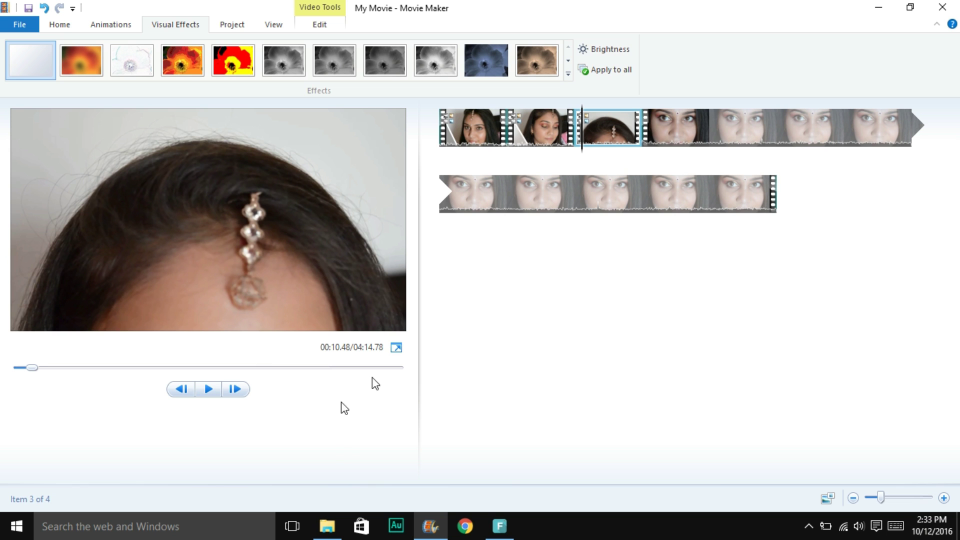
Step: Add the On_My_Way_Home_Sting track from the Downloads folder as background music from the start of the movie
left_click(470, 128)
left_click(60, 24)
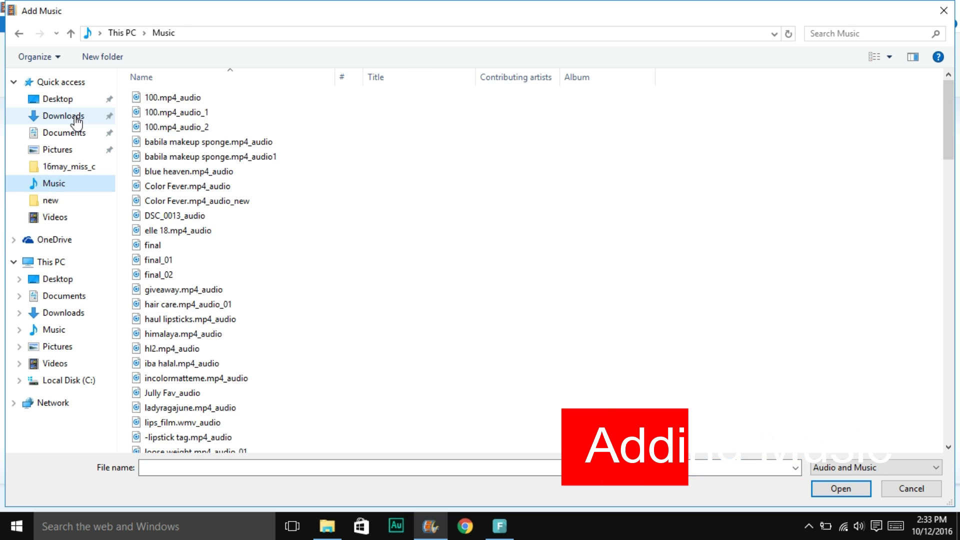
left_click(70, 116)
scroll(230, 250, "down", 10)
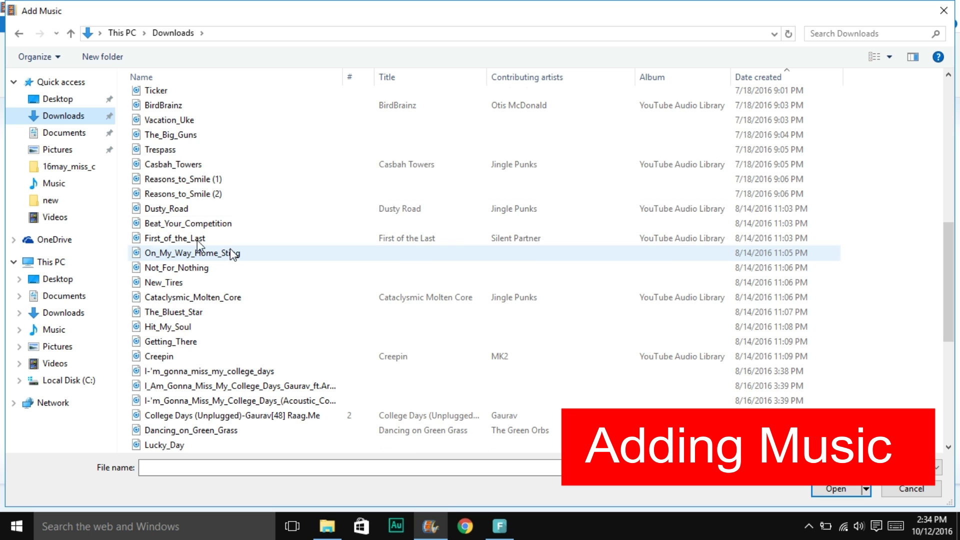
left_click(200, 163)
left_click(188, 325)
double_click(220, 254)
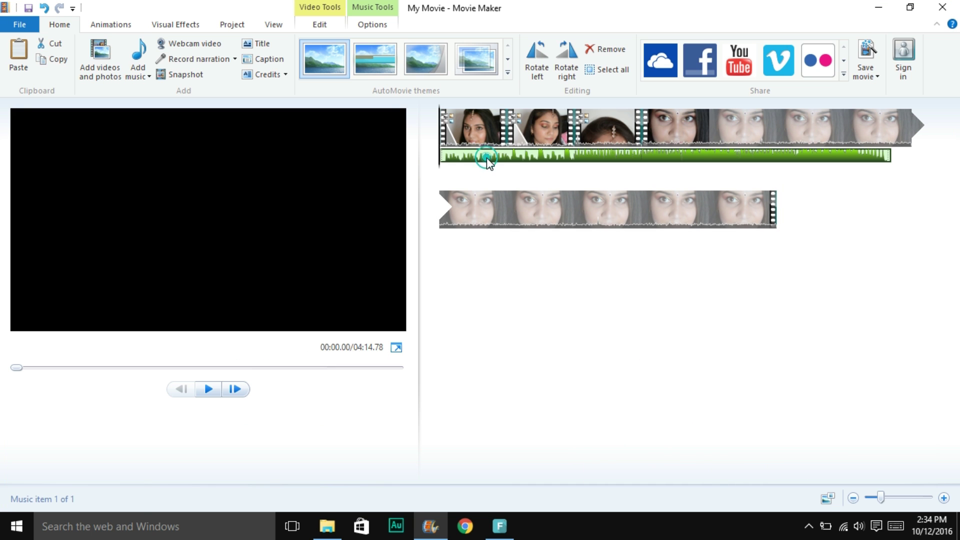
Step: Examine the volume, fade and timing options of the music track
left_click(327, 25)
left_click(389, 23)
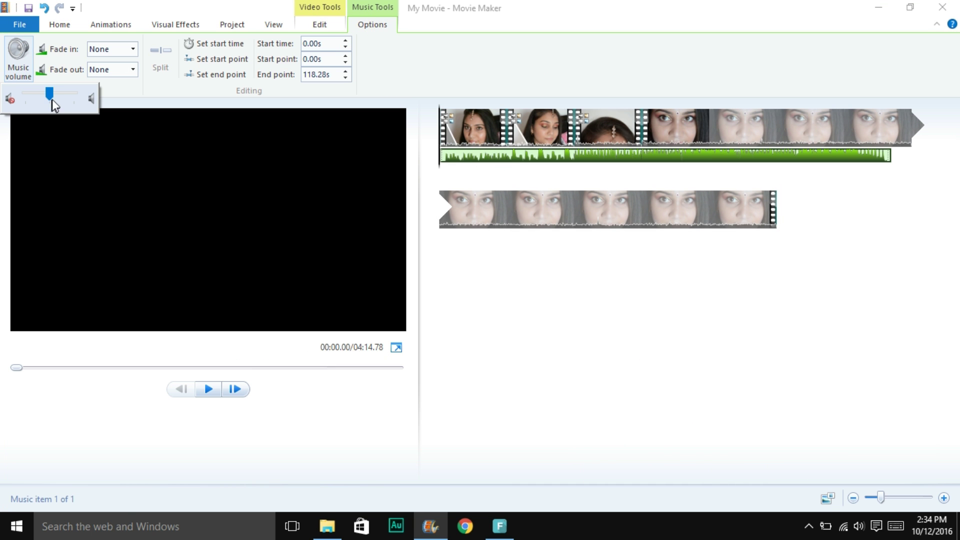
left_click(534, 281)
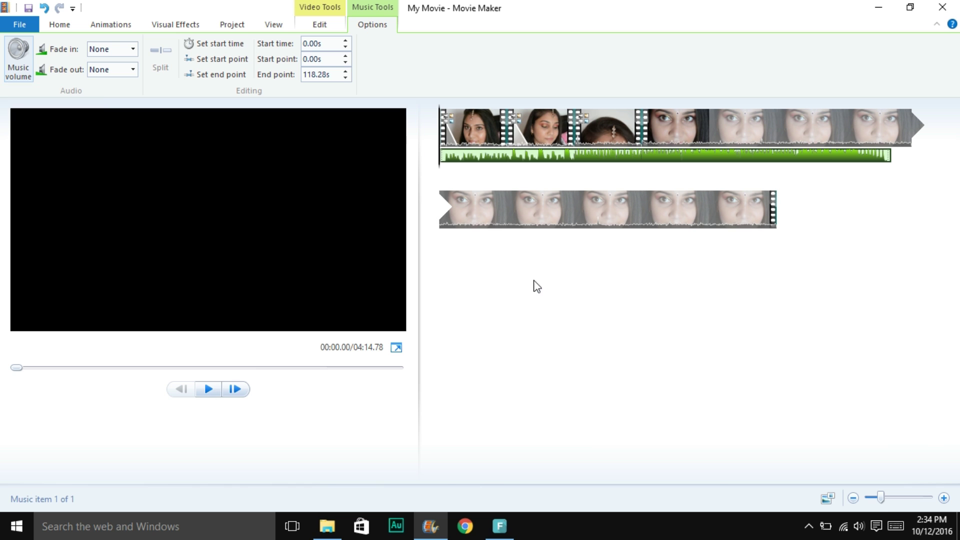
Step: Add a two-line caption over the first clip reading "Festive Makeup Series" and "Red And Gold Makeup"
left_click(484, 150)
left_click(59, 24)
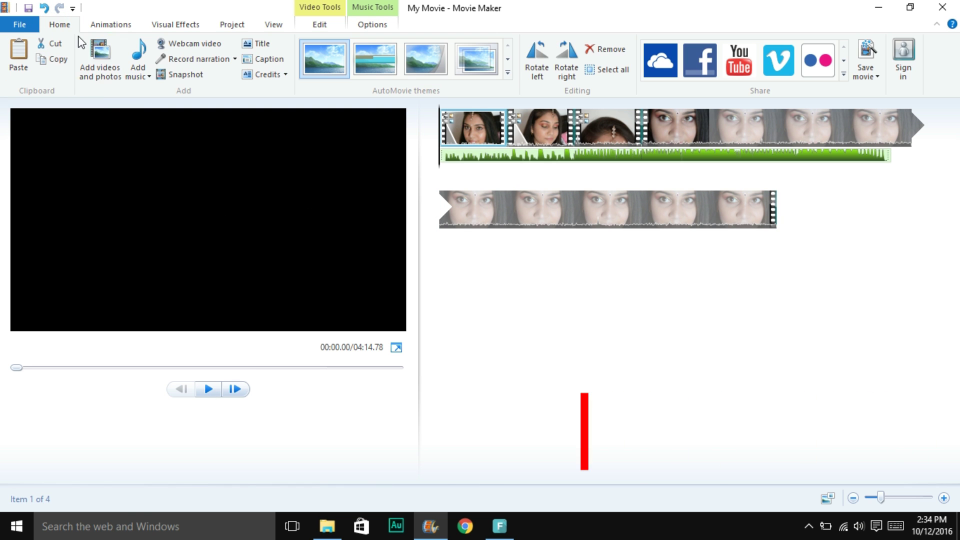
left_click(253, 65)
key("BackSpace")
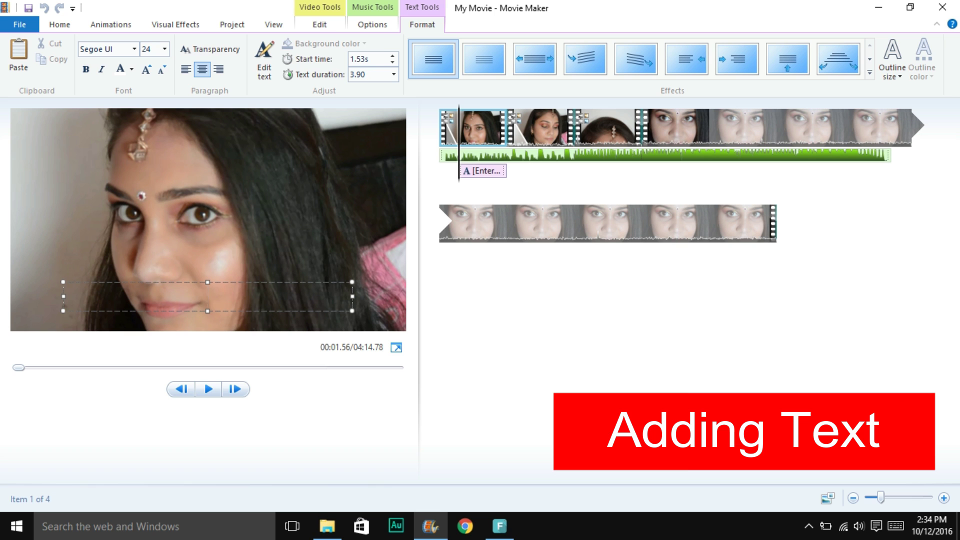
type("Festive Makeup Series")
key("Return")
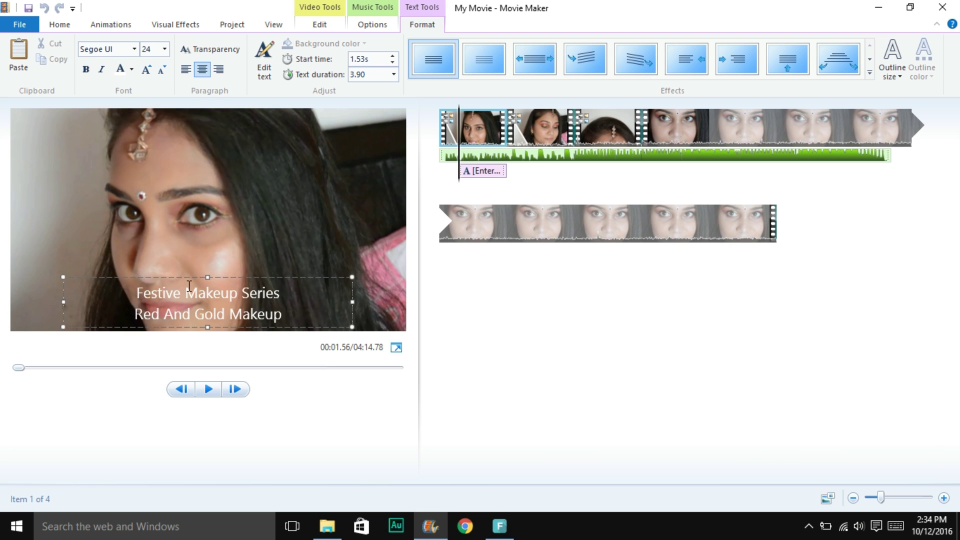
Step: Move the caption up to the middle of the frame and format it in Segoe Script at size 36
left_click_drag(189, 286, 185, 197)
left_click(134, 48)
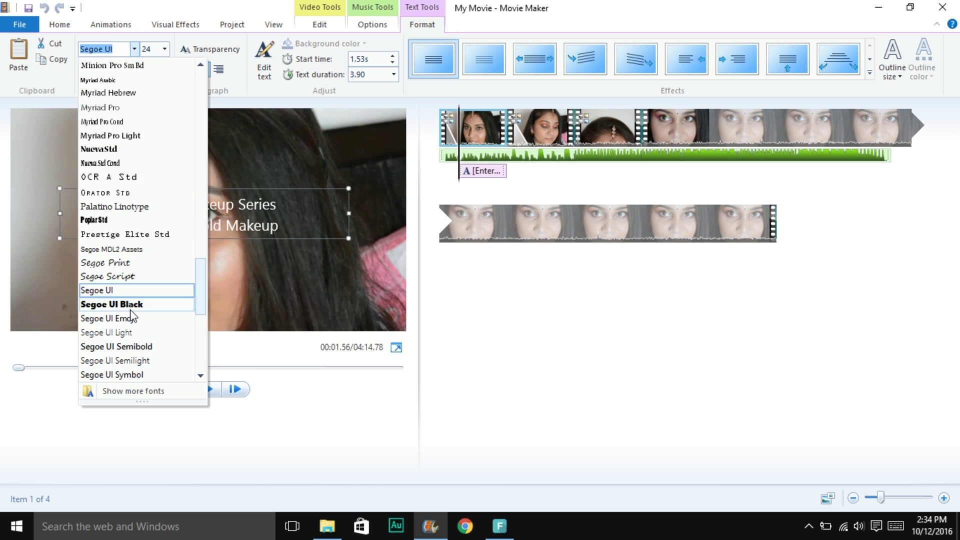
left_click(113, 274)
left_click(146, 69)
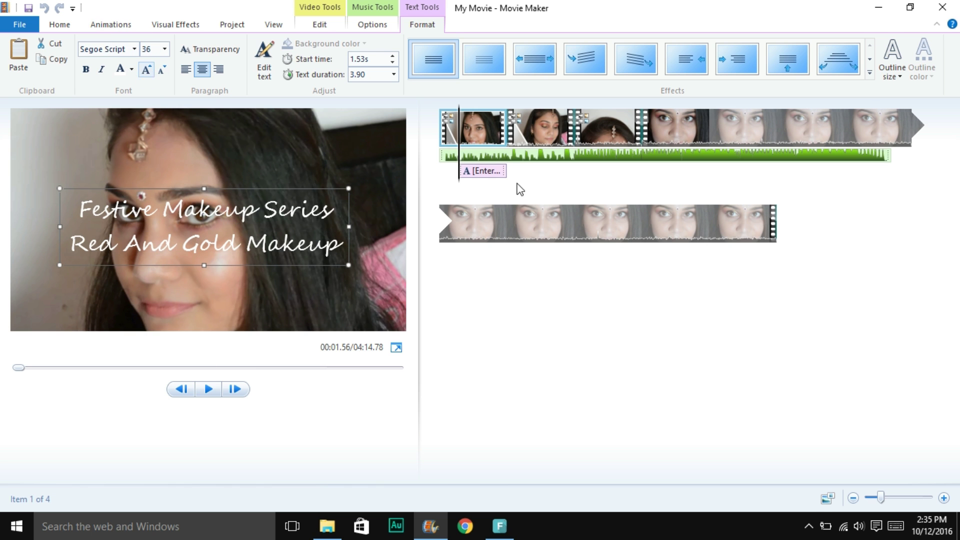
Step: Give the caption text an outline and set the outline color to red
left_click(905, 70)
left_click(900, 152)
left_click(930, 74)
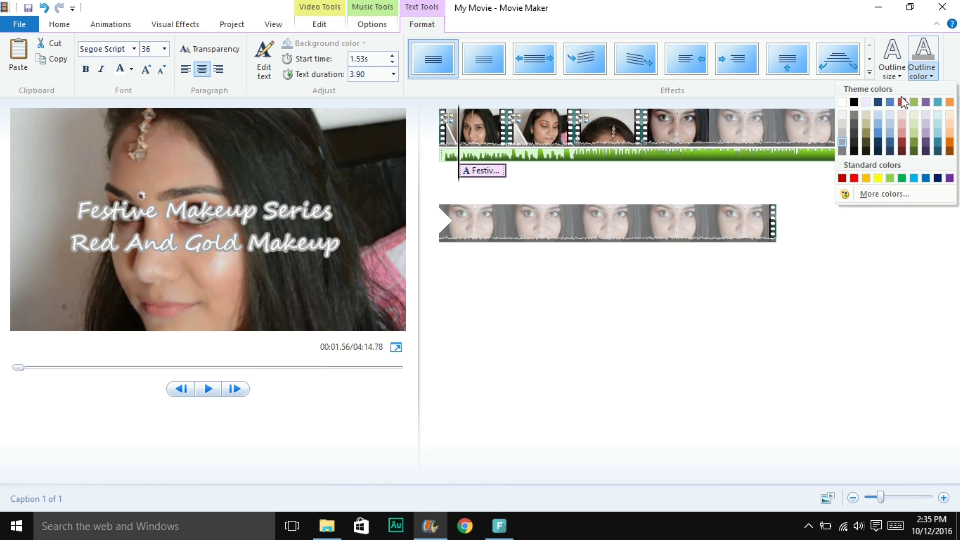
left_click(855, 178)
Step: Make the caption bold at size 48 and widen its text box to nearly the full frame width
left_click(210, 225)
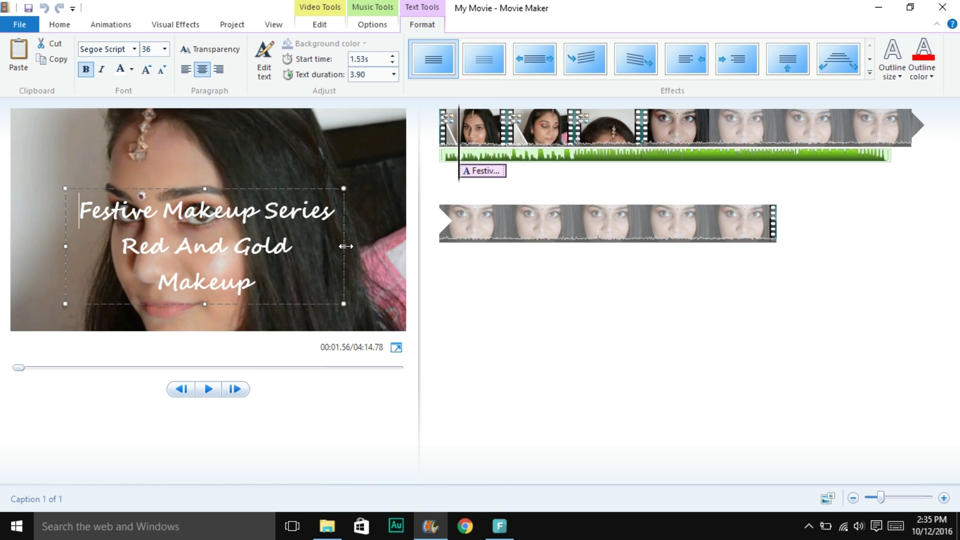
left_click_drag(345, 246, 364, 246)
left_click(146, 69)
left_click_drag(66, 262, 15, 260)
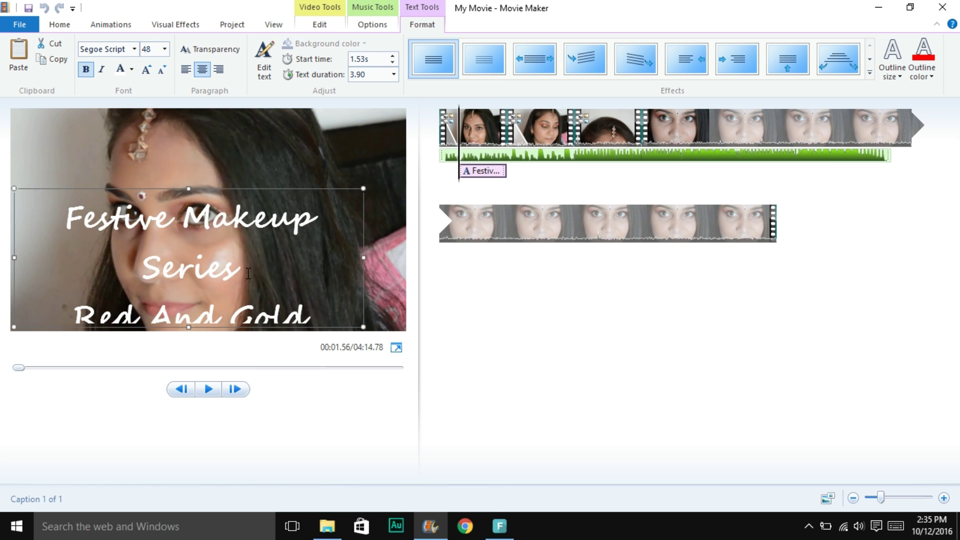
left_click_drag(364, 258, 405, 258)
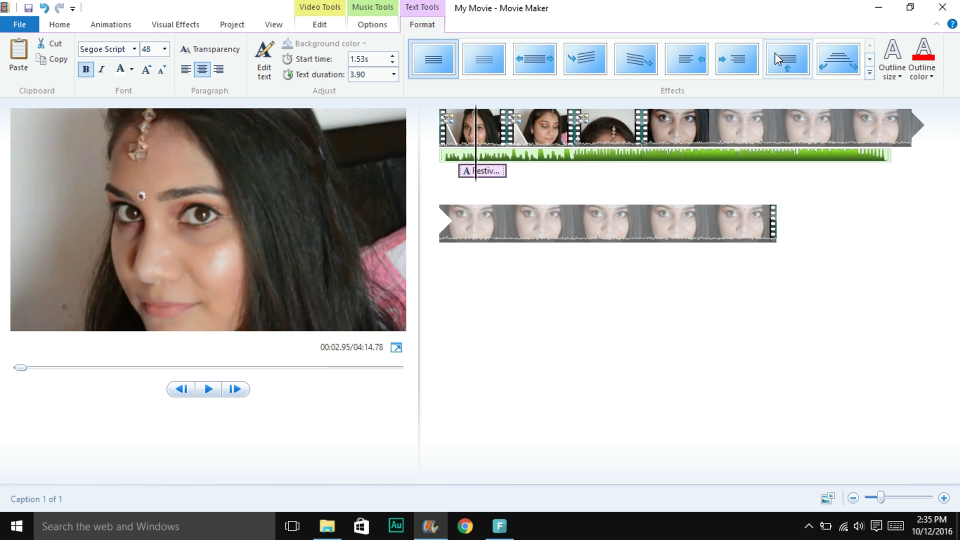
Step: Apply the text effect that widens toward the bottom to the caption, and time it from 0.00s with a duration of 6.00
left_click(845, 60)
left_click_drag(471, 175, 453, 183)
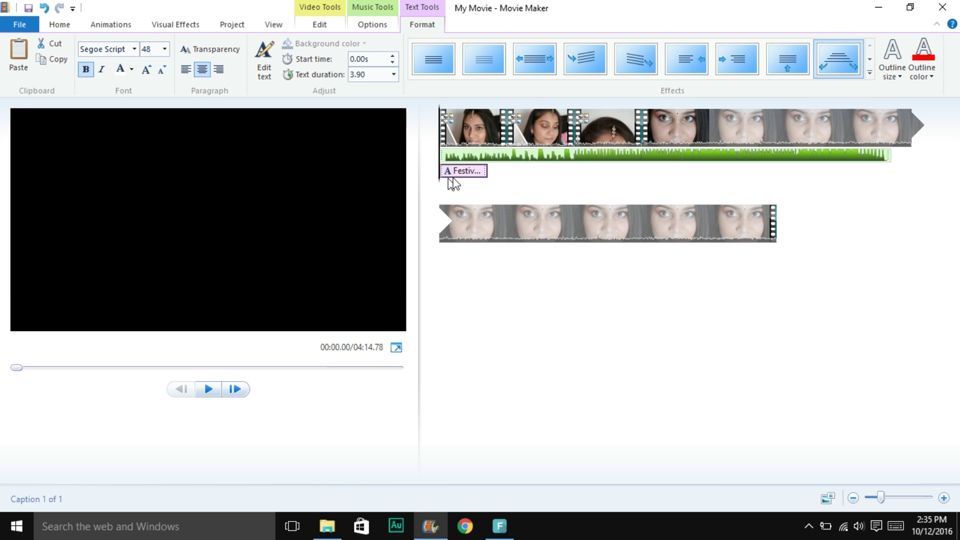
left_click(393, 74)
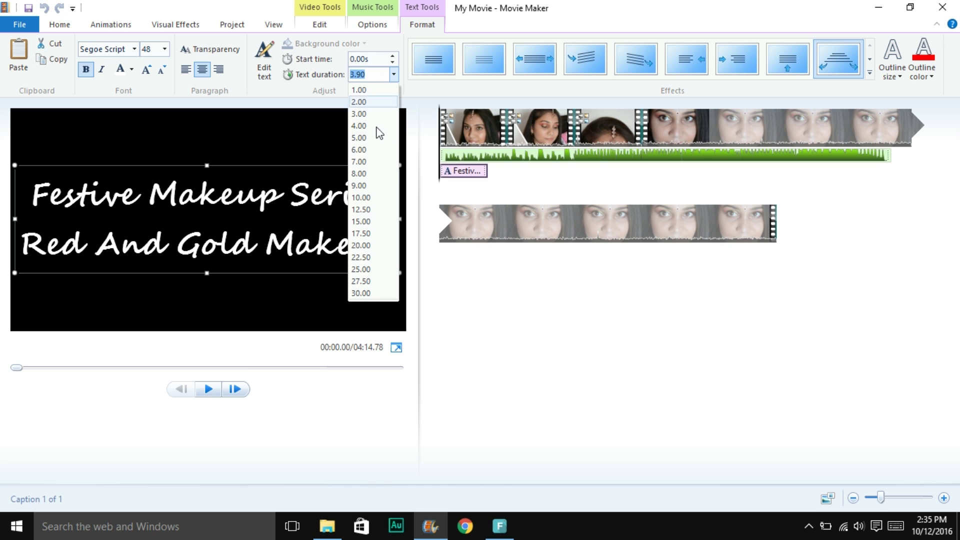
left_click(377, 137)
left_click(208, 389)
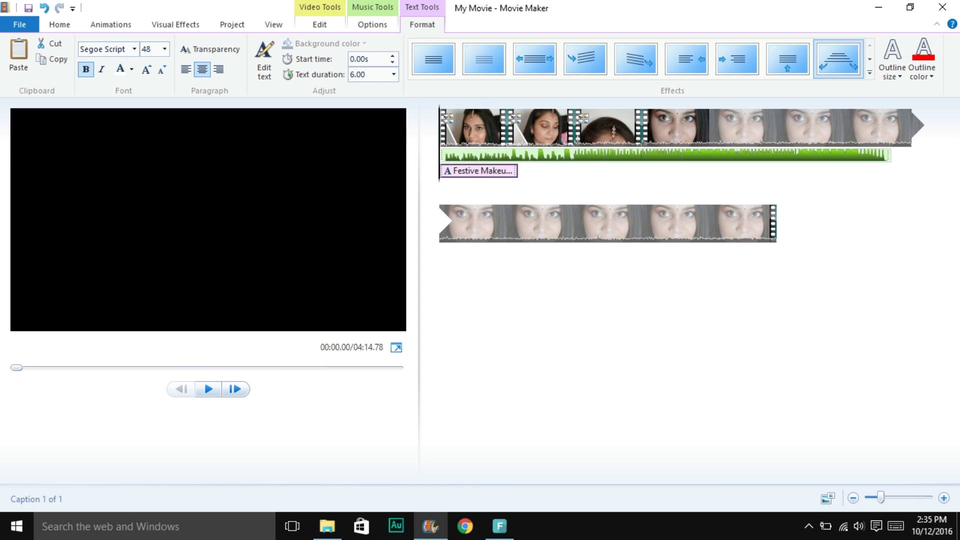
Step: Make the caption's box slightly taller and narrower, raise it in the frame, and preview the result
left_click_drag(232, 272, 233, 283)
left_click_drag(400, 227, 384, 228)
left_click_drag(261, 180, 266, 150)
left_click(217, 389)
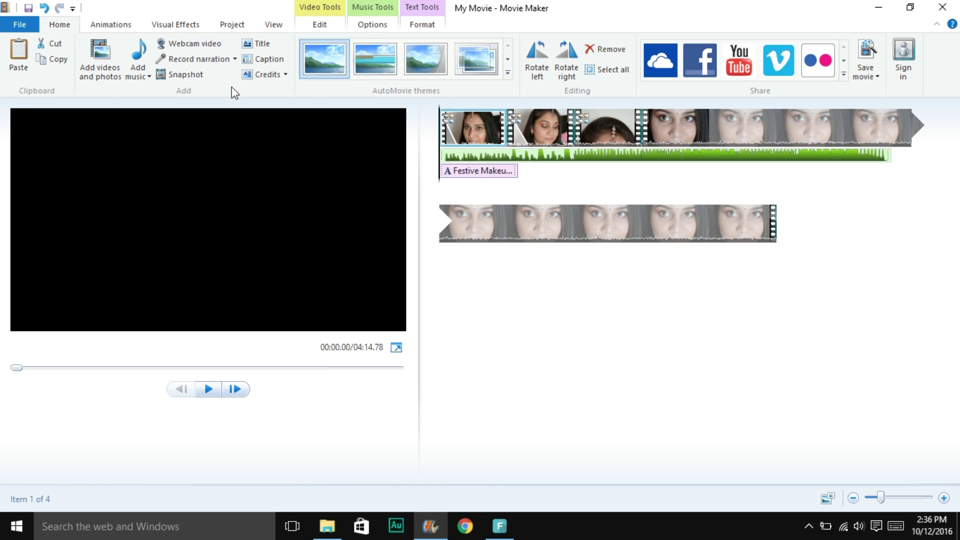
Step: Add the sound file Record_0061 from the Music folder as the narration track from the start of the movie
left_click(235, 59)
left_click(203, 100)
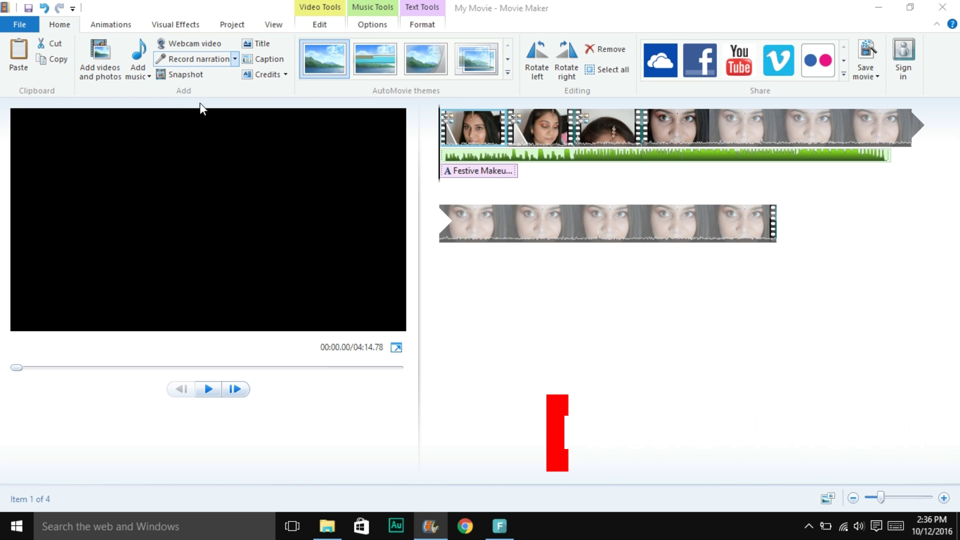
left_click(56, 161)
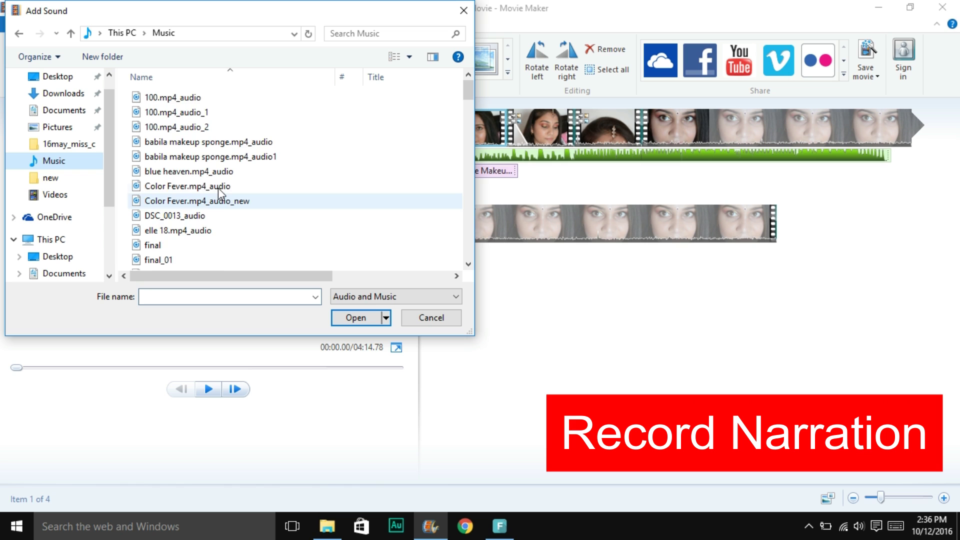
scroll(223, 196, "down", 1)
scroll(224, 197, "down", 15)
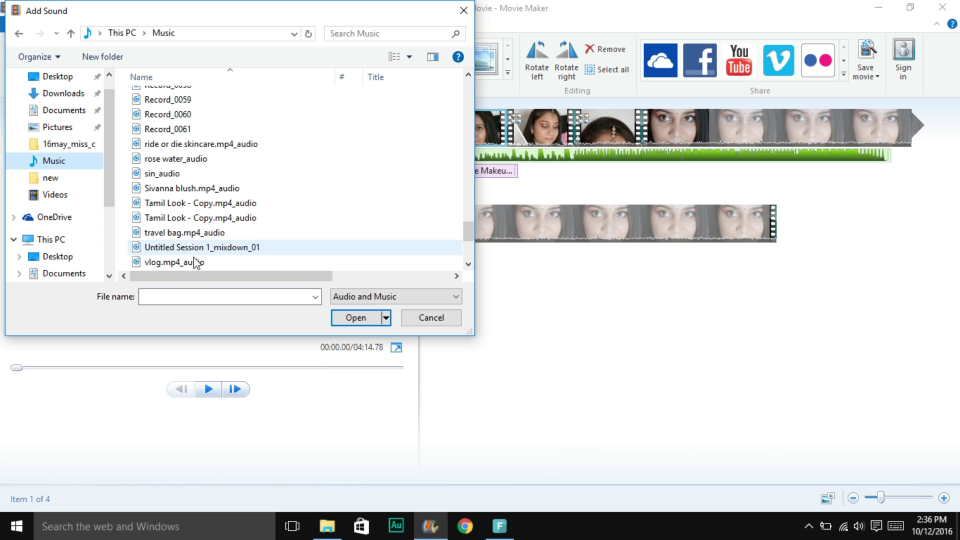
double_click(167, 129)
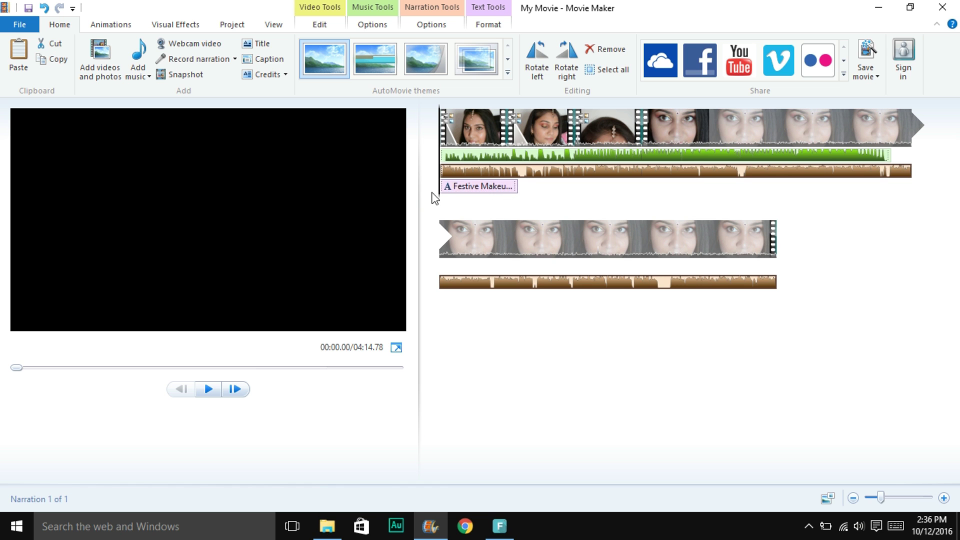
Step: Split the narration track at about 6 seconds, where the caption ends
left_click(519, 198)
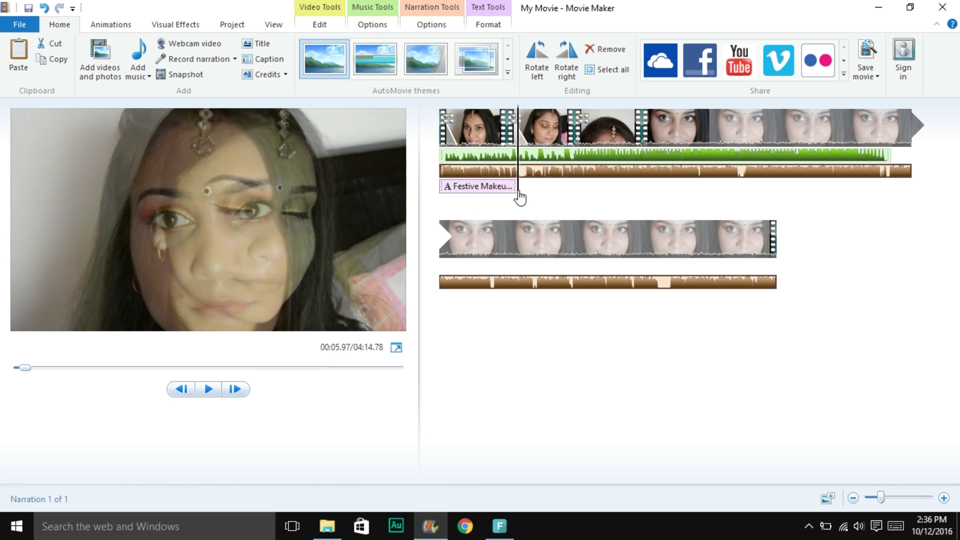
left_click(413, 26)
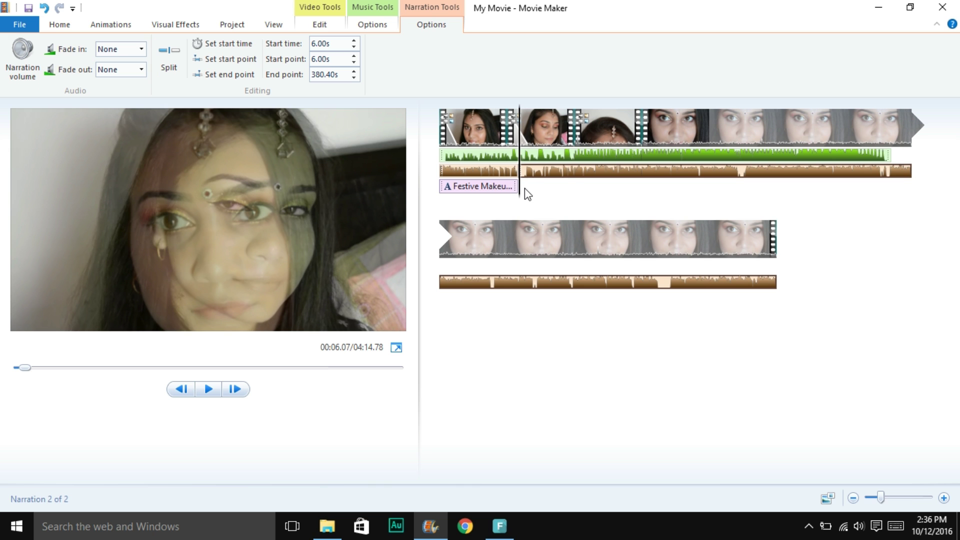
left_click_drag(881, 498, 904, 497)
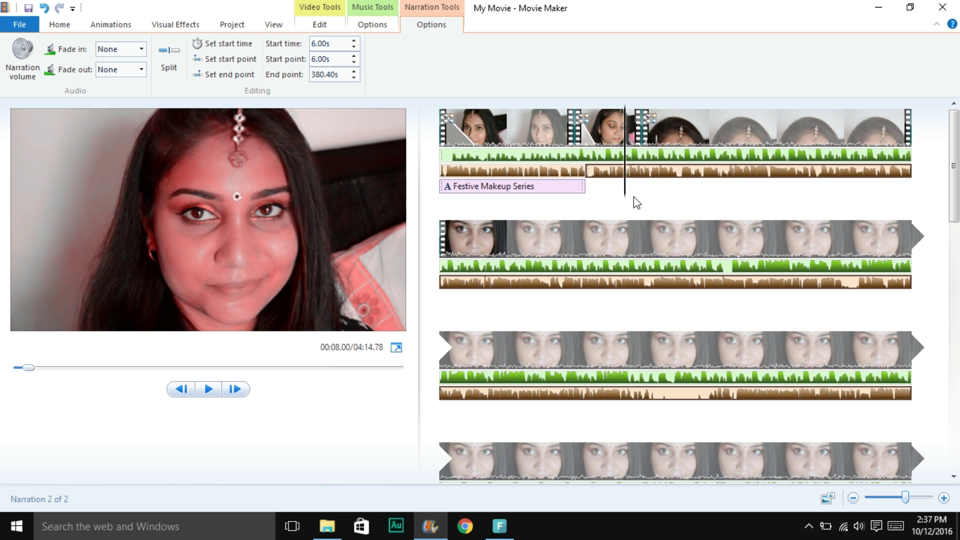
left_click(641, 189)
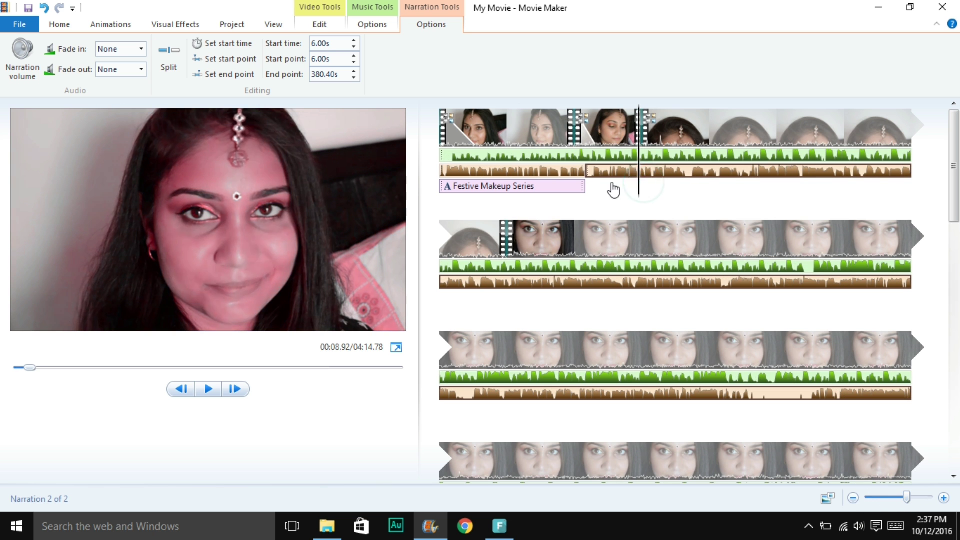
left_click(592, 186)
left_click(208, 58)
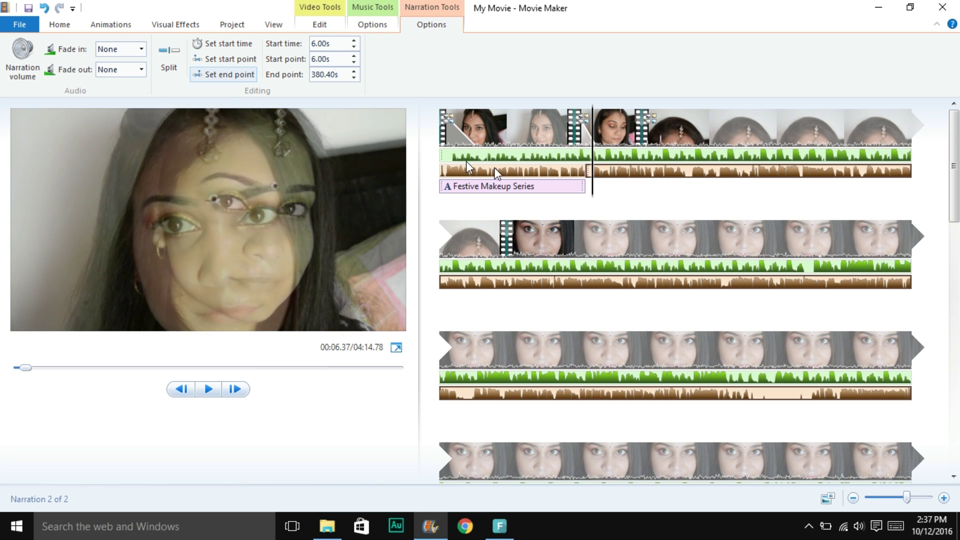
Step: Select both narration segments together and raise their narration volume
left_click(511, 172)
key("ctrl+a")
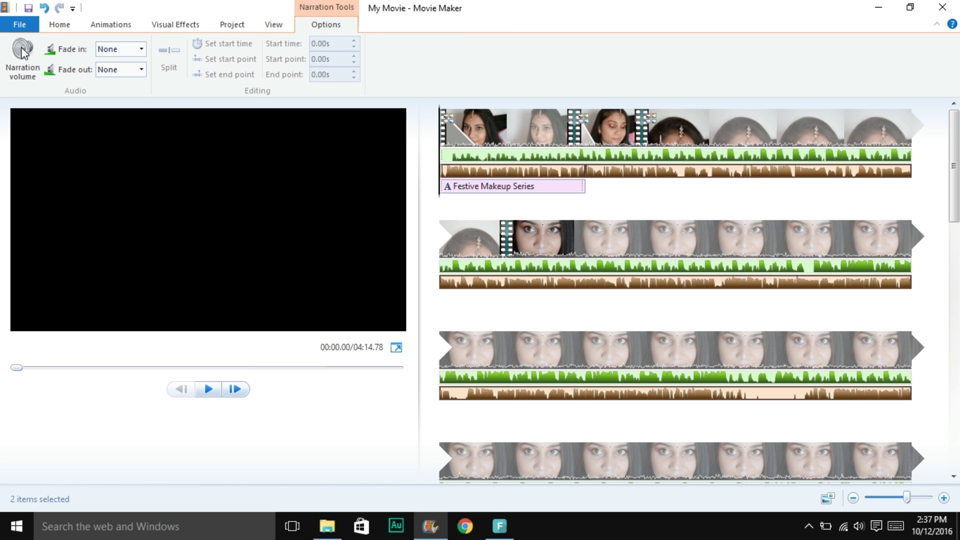
left_click(22, 48)
left_click_drag(48, 94, 93, 93)
left_click(459, 64)
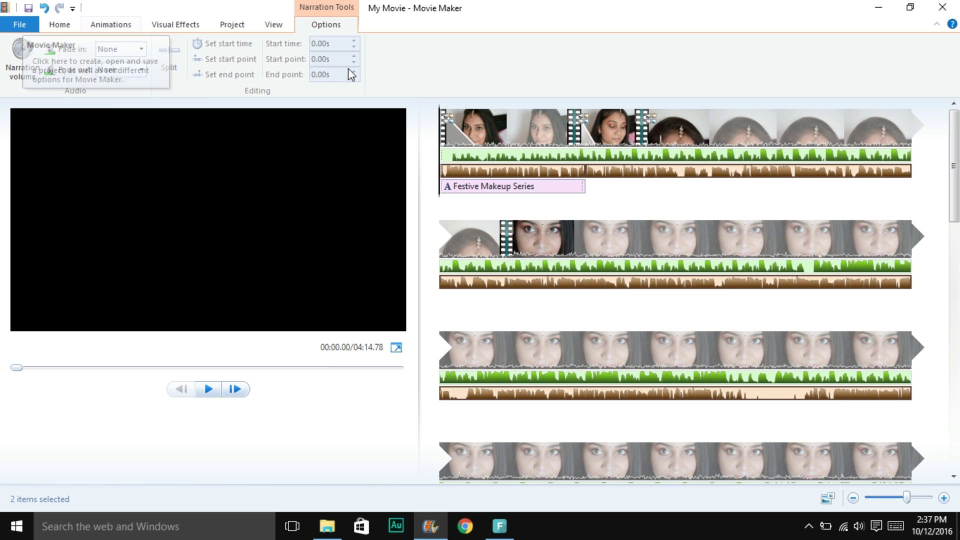
Step: Add the intro video from the Videos folder, move it to the start of the movie, and preview it
left_click(61, 25)
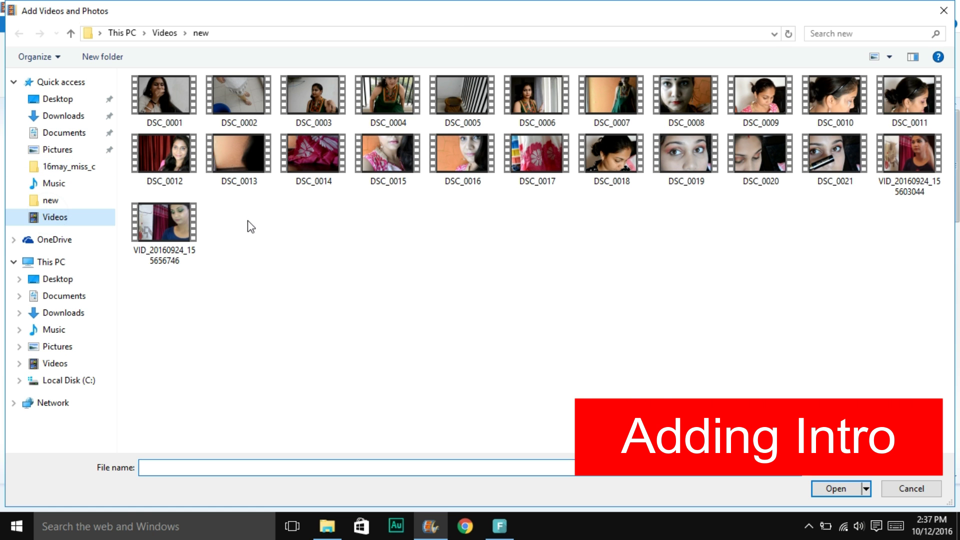
key("alt+Up")
double_click(569, 193)
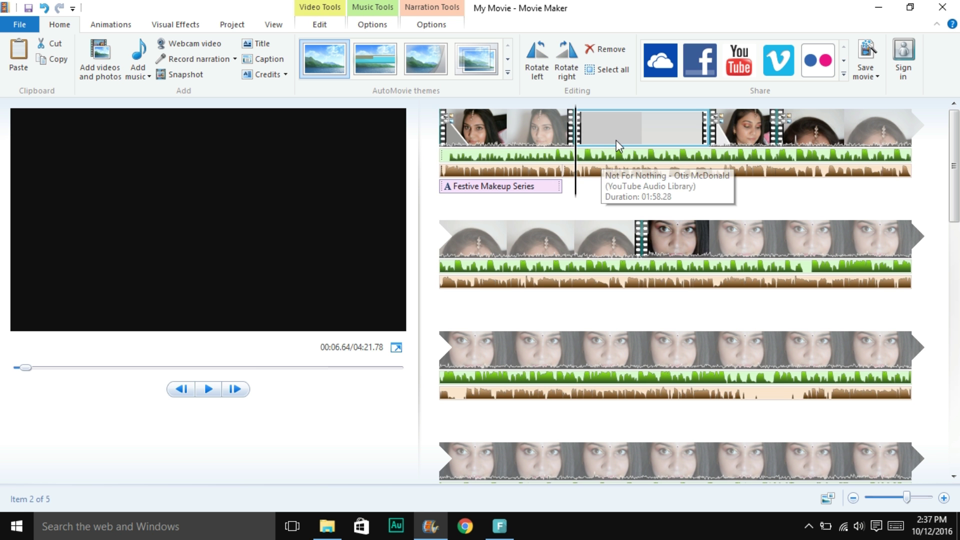
left_click_drag(616, 140, 429, 200)
left_click(207, 390)
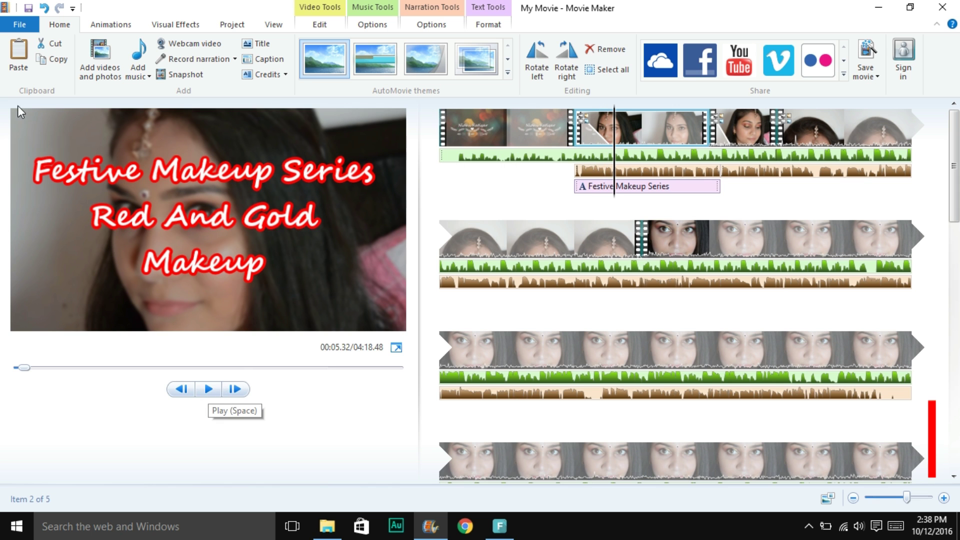
Step: Save the movie with the setting recommended for this project as My Movie, an MPEG-4/H.264 file in the Videos folder
left_click(19, 24)
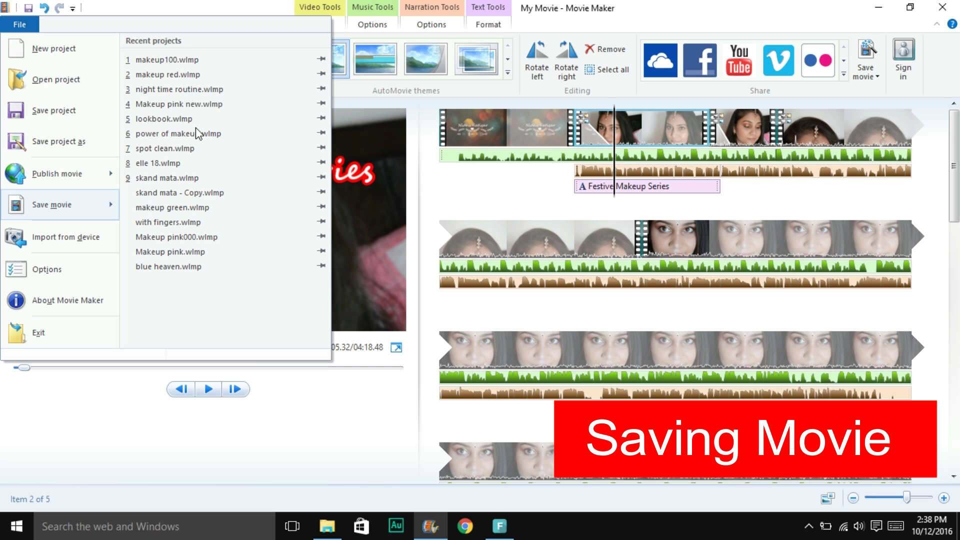
mouse_move(200, 131)
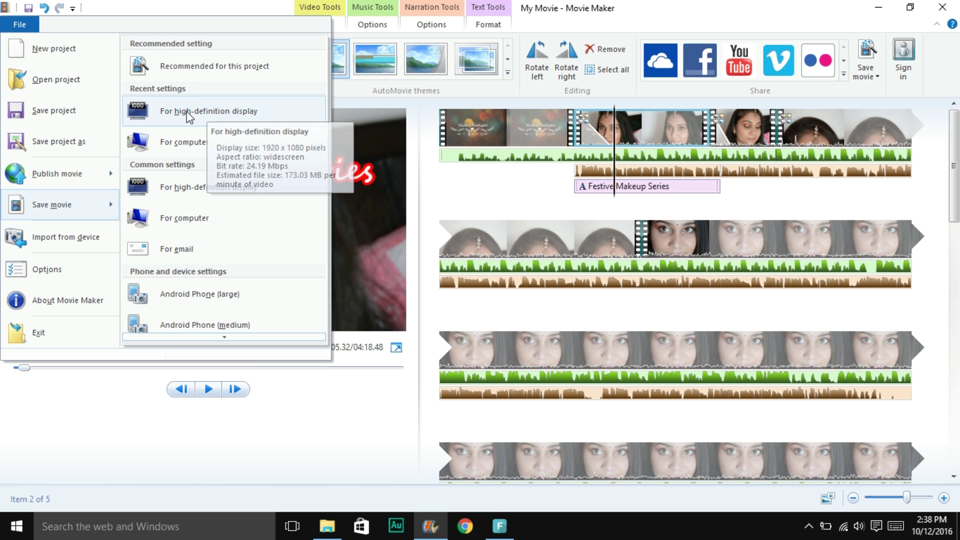
left_click(233, 66)
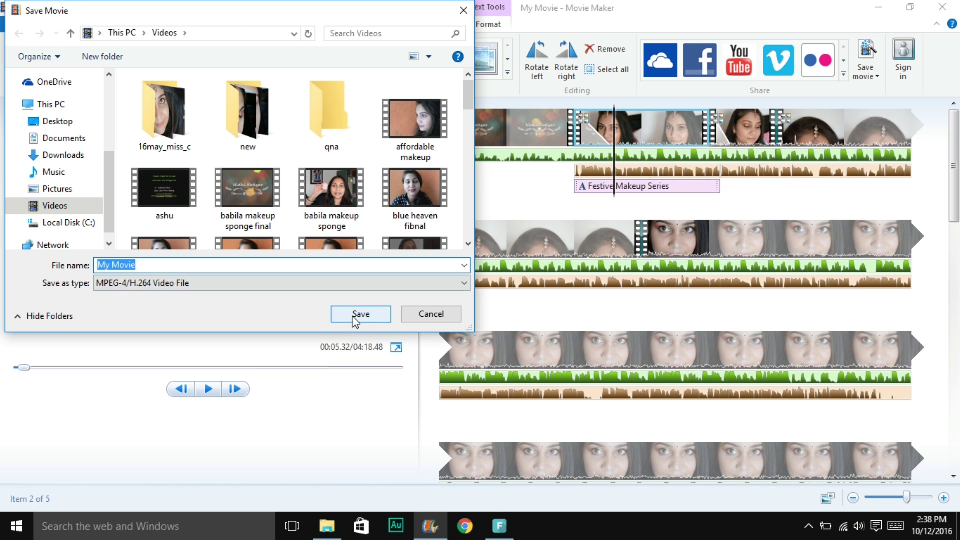
left_click(352, 314)
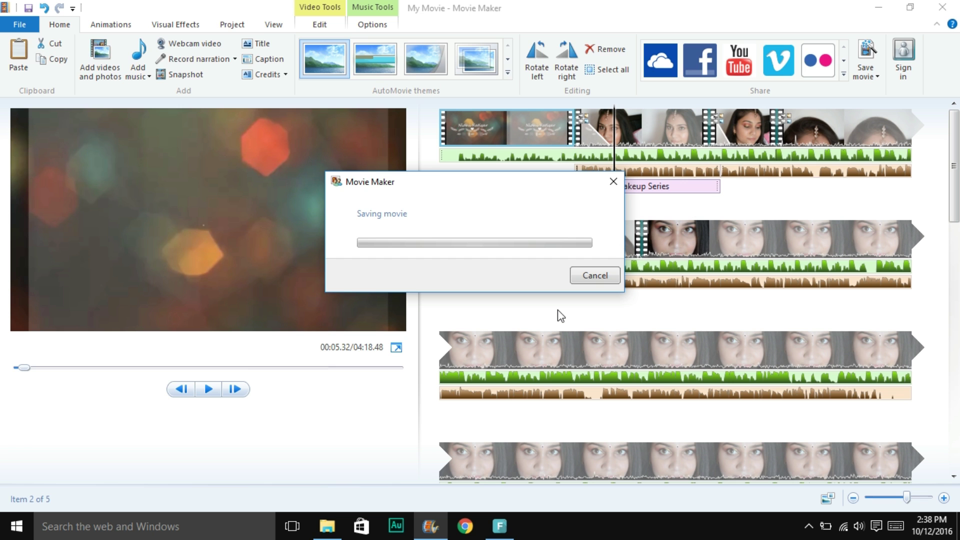